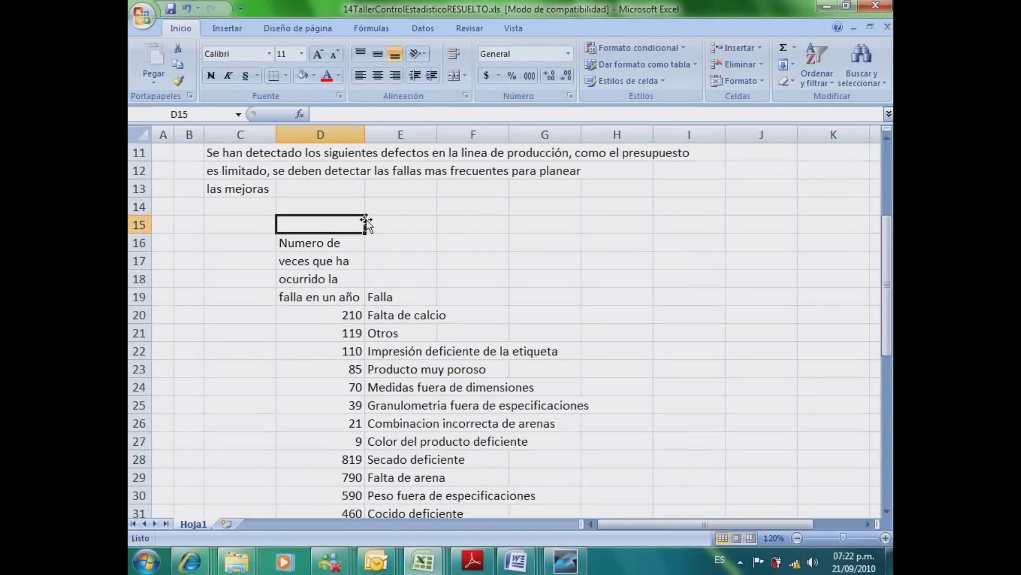
# Select the failure counts and names in D20:E31
pyautogui.press('Up')
pyautogui.hotkey('shift', 'Down')
pyautogui.hotkey('shift', 'Down')
pyautogui.hotkey('shift', 'Down')
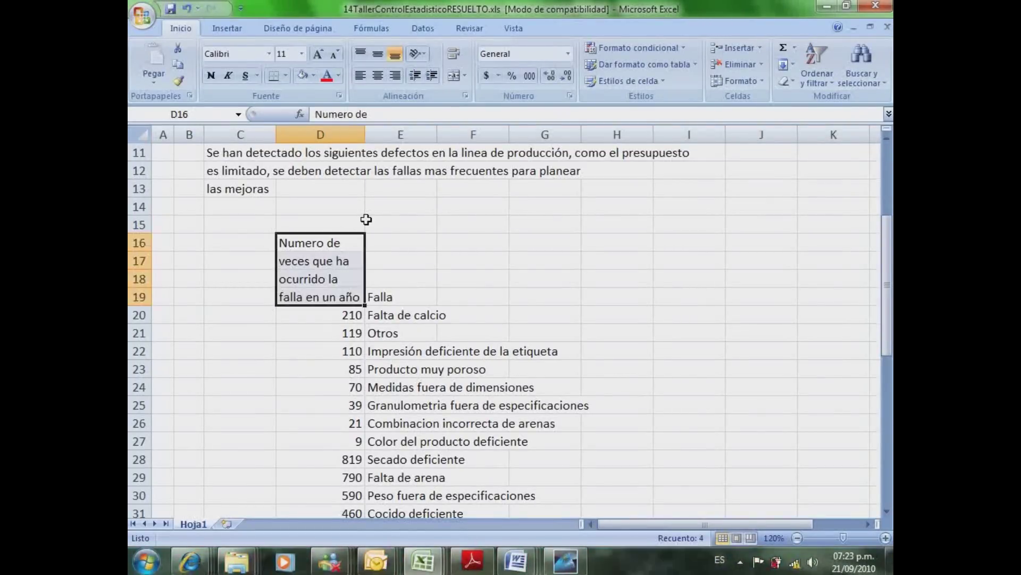
pyautogui.hotkey('shift', 'Right')
pyautogui.hotkey('shift', 'Down')
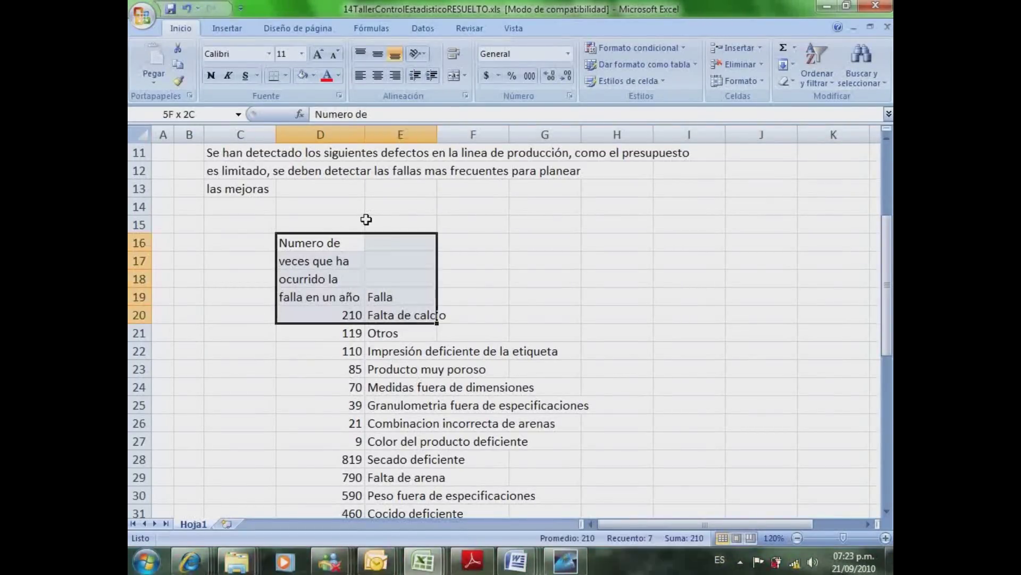
pyautogui.hotkey('shift', 'Down')
pyautogui.hotkey('shift', 'Down')
pyautogui.hotkey('shift', 'Down')
pyautogui.hotkey('shift', 'Down')
pyautogui.press('Down')
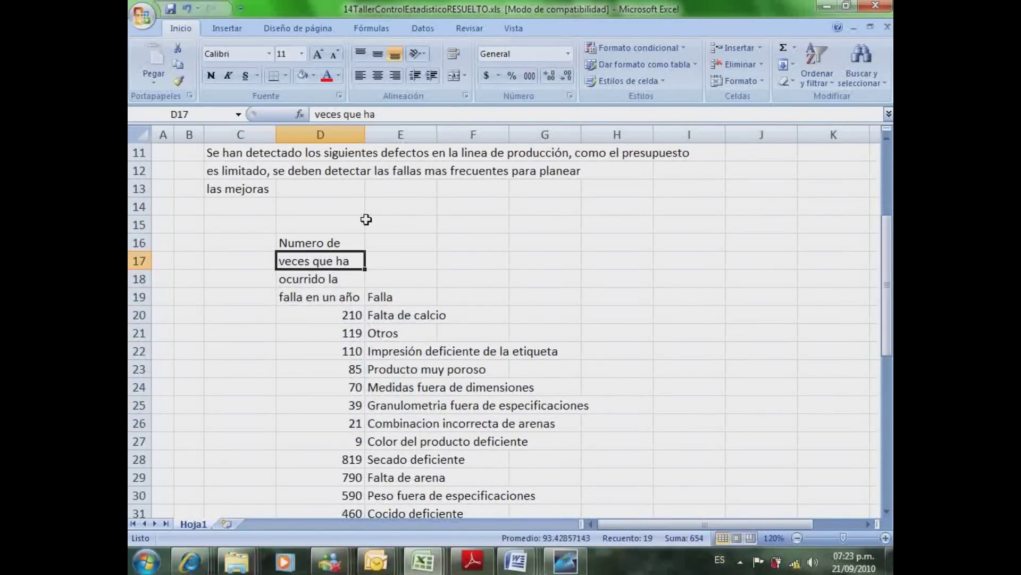
pyautogui.press('Down')
pyautogui.press('Down')
pyautogui.press('Down')
pyautogui.hotkey('shift', 'Right')
pyautogui.hotkey('shift', 'Right')
pyautogui.hotkey('shift', 'Right')
pyautogui.hotkey('shift', 'Right')
pyautogui.hotkey('shift', 'Down')
pyautogui.hotkey('shift', 'Down')
pyautogui.hotkey('shift', 'Down')
pyautogui.hotkey('shift', 'Down')
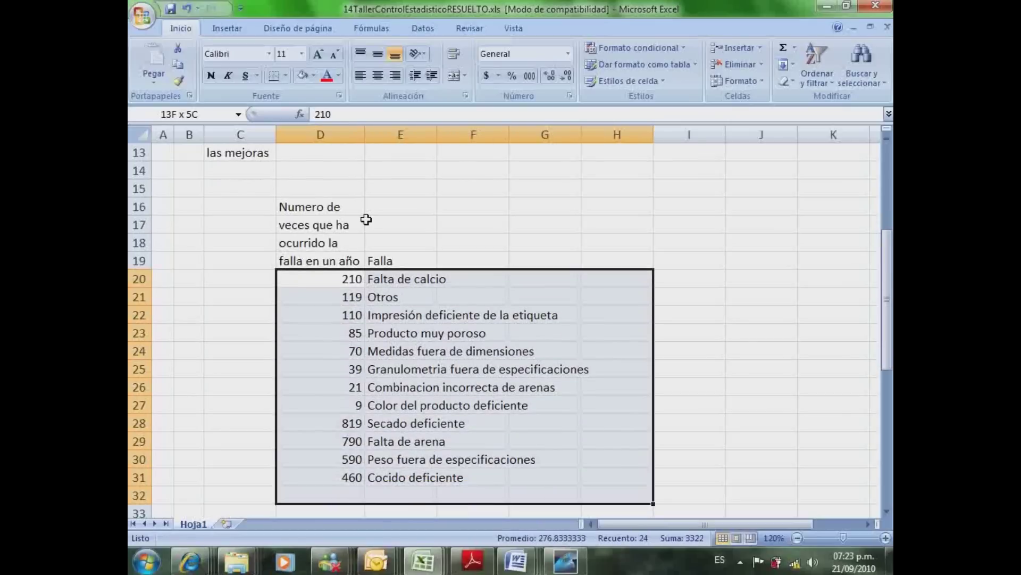
pyautogui.click(351, 206)
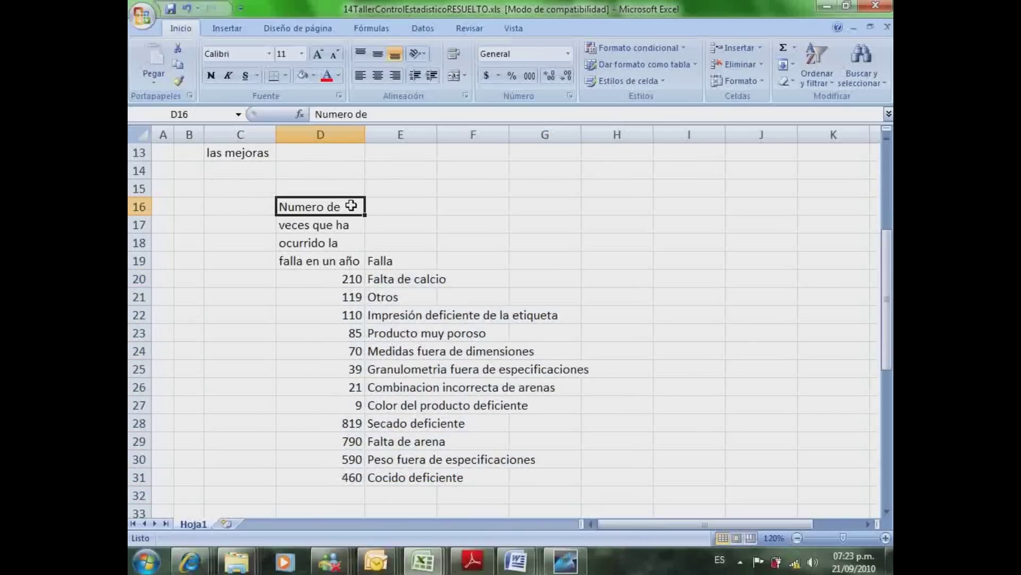
pyautogui.moveTo(351, 207); pyautogui.dragTo(343, 260)
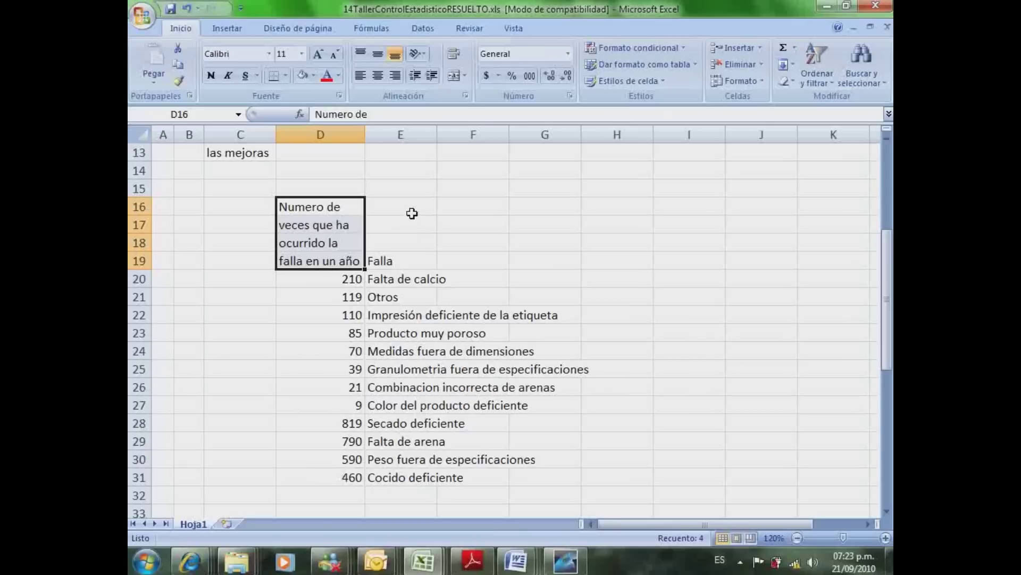
pyautogui.moveTo(412, 209); pyautogui.dragTo(410, 242)
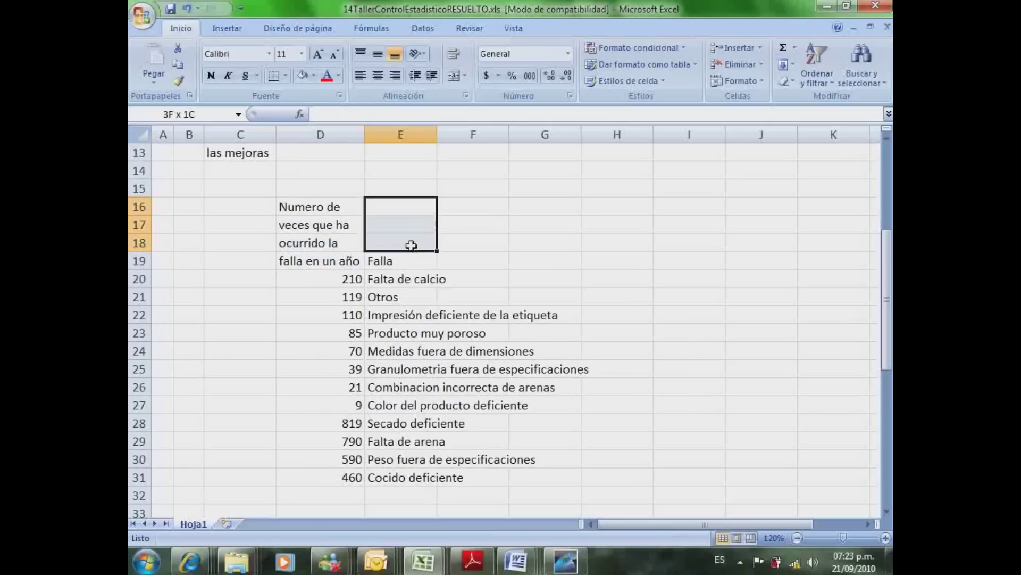
pyautogui.click(348, 278)
pyautogui.moveTo(349, 278); pyautogui.dragTo(394, 476)
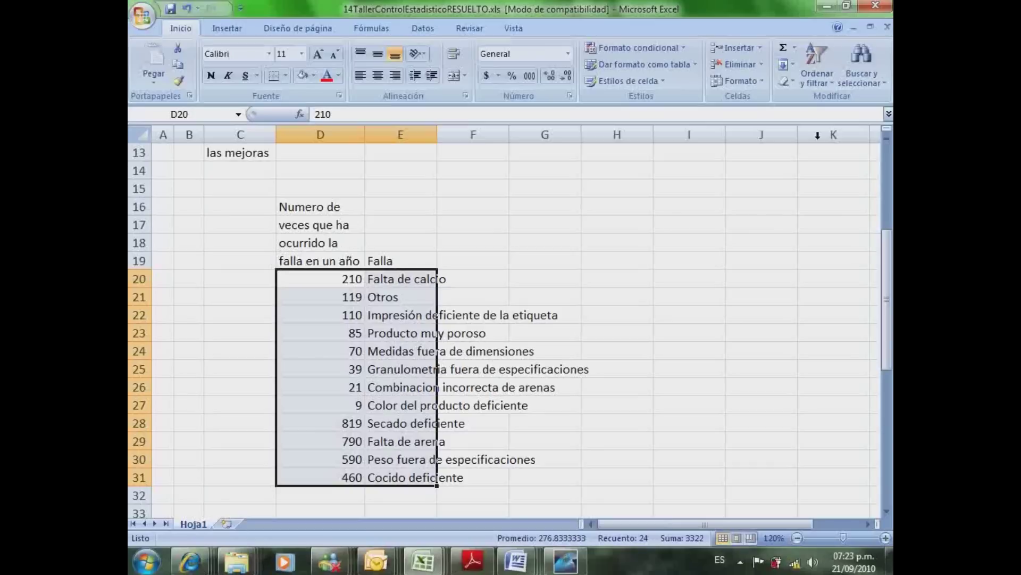
# Sort the selection largest to smallest, putting Secado deficiente (819) first
pyautogui.click(809, 84)
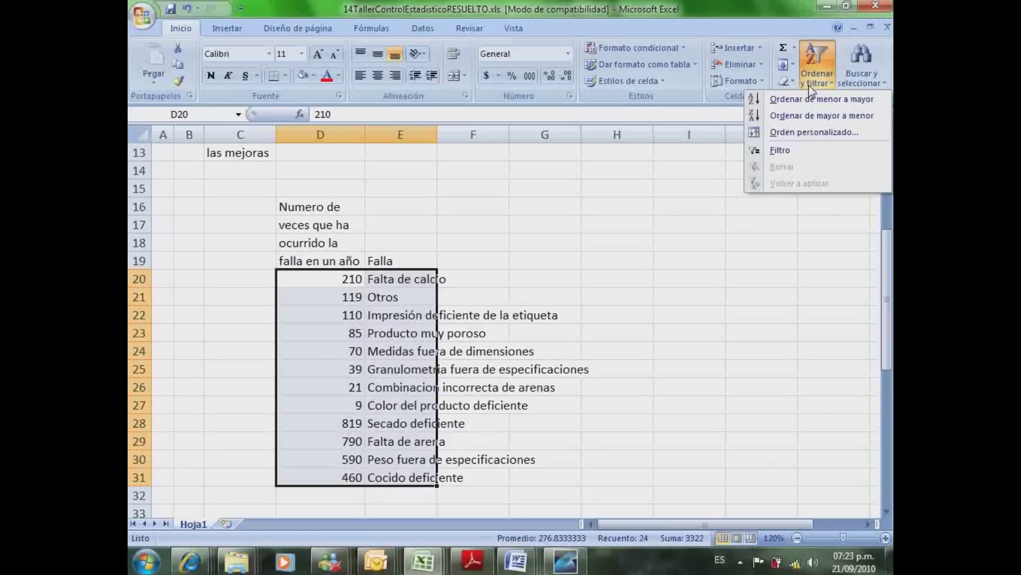
pyautogui.click(808, 115)
pyautogui.click(565, 237)
pyautogui.press('Left')
pyautogui.press('Left')
pyautogui.press('Left')
pyautogui.press('Left')
pyautogui.press('Down')
pyautogui.press('Down')
pyautogui.press('Right')
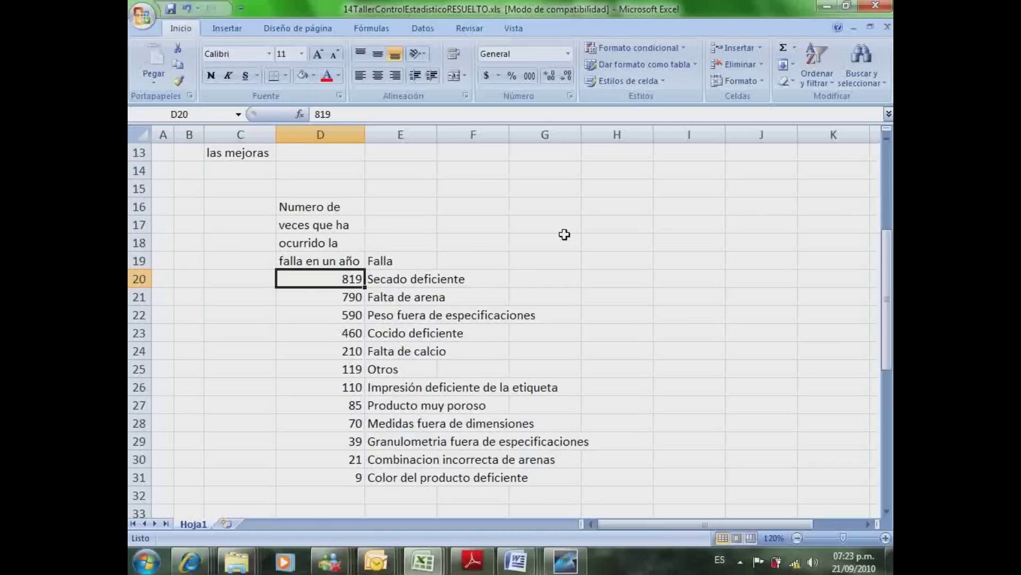
pyautogui.press('Down')
pyautogui.press('Down')
pyautogui.press('Down')
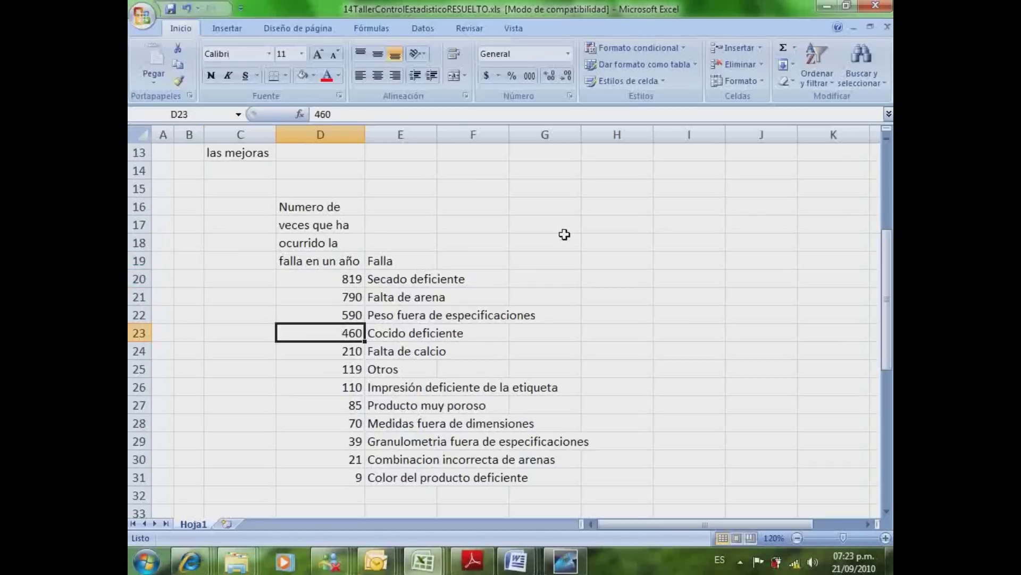
pyautogui.press('Down')
pyautogui.press('Down')
pyautogui.press('Down')
pyautogui.press('Down')
pyautogui.press('Down')
pyautogui.press('Down')
pyautogui.press('Down')
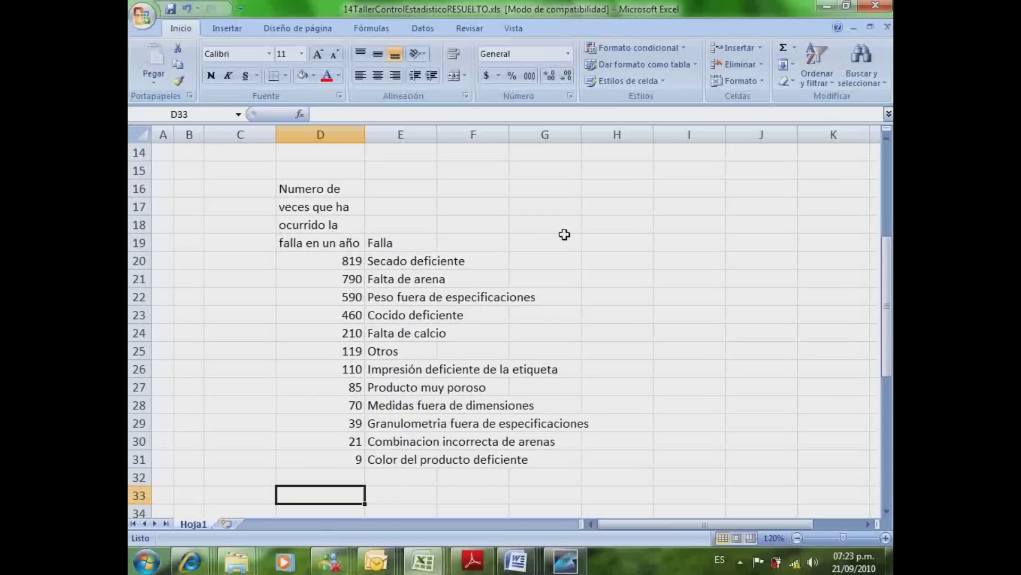
# Copy the sorted table D16:E31 and paste it at D36
pyautogui.press('Up')
pyautogui.press('Up')
pyautogui.press('Up')
pyautogui.press('Up')
pyautogui.press('Up')
pyautogui.press('Up')
pyautogui.press('Up')
pyautogui.hotkey('shift', 'Right')
pyautogui.hotkey('shift', 'Down')
pyautogui.hotkey('shift', 'Down')
pyautogui.hotkey('shift', 'Down')
pyautogui.hotkey('shift', 'Down')
pyautogui.hotkey('shift', 'Down')
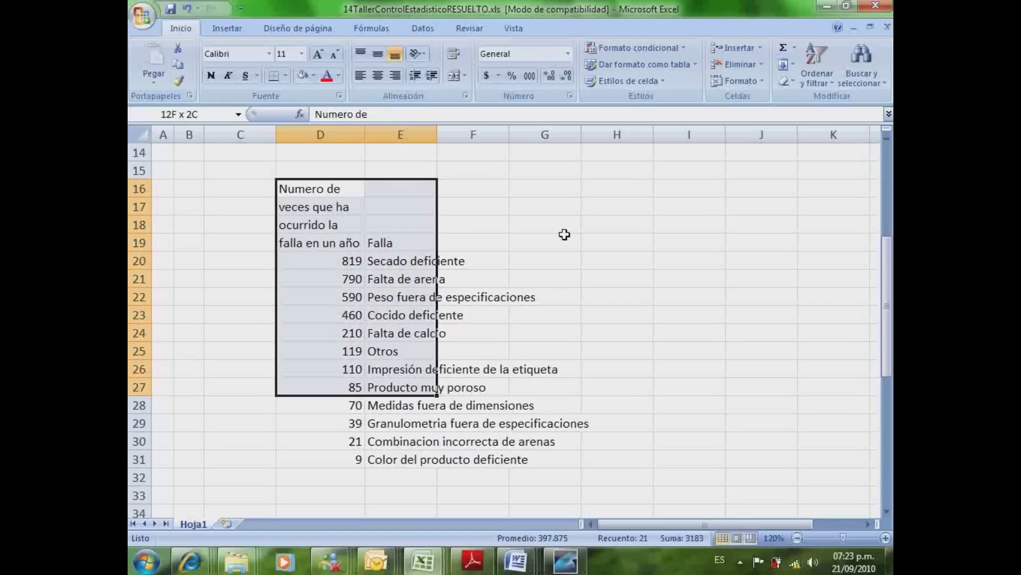
pyautogui.hotkey('shift', 'Down')
pyautogui.hotkey('shift', 'Down')
pyautogui.hotkey('shift', 'Down')
pyautogui.hotkey('ctrl', 'c')
pyautogui.press('Down')
pyautogui.press('Down')
pyautogui.press('Down')
pyautogui.press('Down')
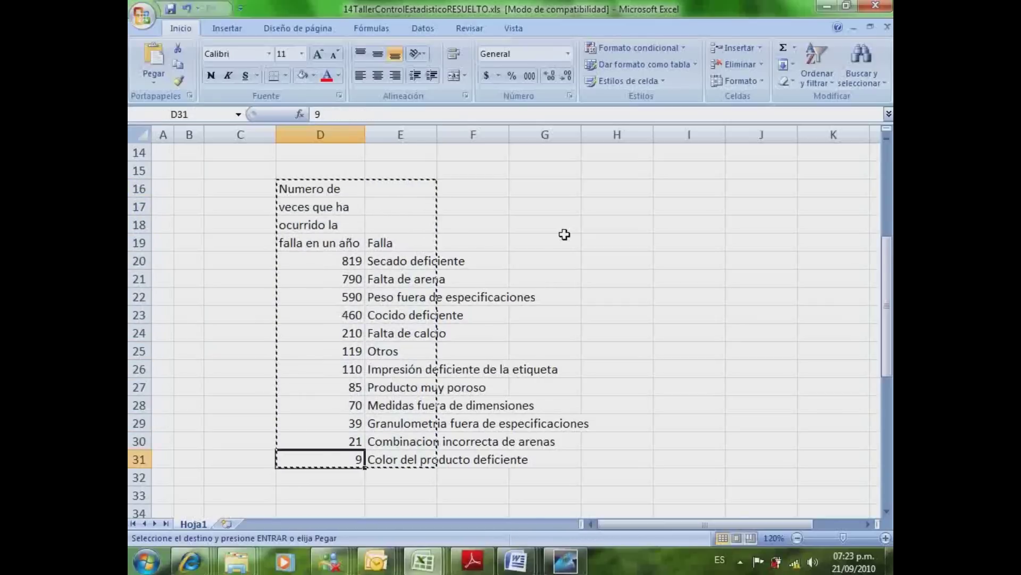
# Delete the duplicated failure names pasted into column F
pyautogui.press('Down')
pyautogui.press('Down')
pyautogui.press('Down')
pyautogui.press('Down')
pyautogui.press('Down')
pyautogui.press('Down')
pyautogui.press('Up')
pyautogui.press('Up')
pyautogui.press('Up')
pyautogui.press('Up')
pyautogui.press('Up')
pyautogui.press('Up')
pyautogui.hotkey('ctrl', 'v')
pyautogui.press('Right')
pyautogui.press('Right')
pyautogui.press('Down')
pyautogui.press('Down')
pyautogui.press('Down')
pyautogui.hotkey('shift', 'Down')
pyautogui.hotkey('shift', 'Down')
pyautogui.hotkey('shift', 'Down')
pyautogui.hotkey('shift', 'Down')
pyautogui.hotkey('shift', 'Down')
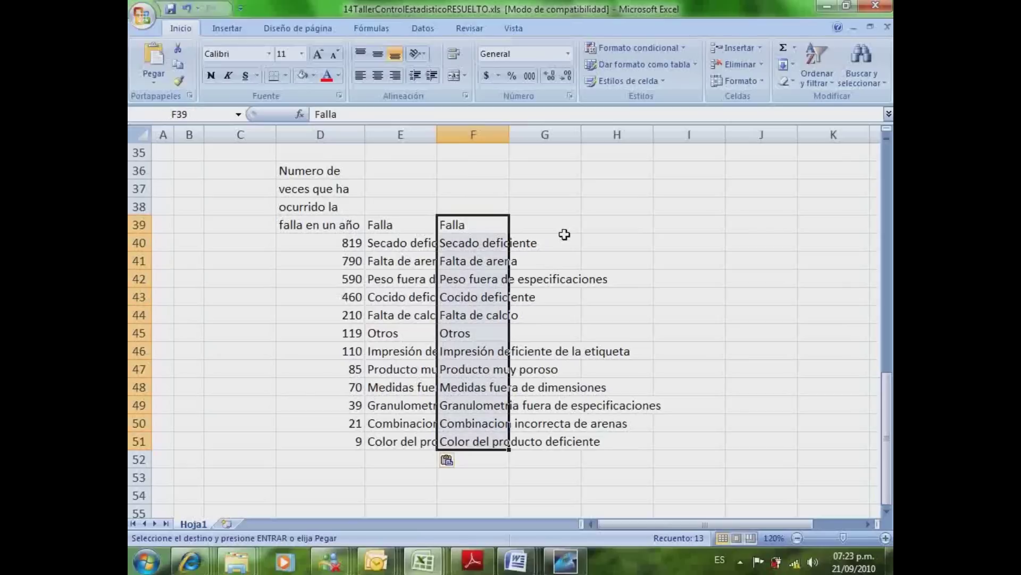
pyautogui.press('Delete')
pyautogui.press('Up')
pyautogui.press('Left')
pyautogui.press('Left')
pyautogui.press('Down')
pyautogui.press('Down')
pyautogui.hotkey('shift', 'Down')
pyautogui.hotkey('shift', 'Down')
pyautogui.hotkey('shift', 'Down')
pyautogui.hotkey('shift', 'Down')
# Clear the copied count-column heading in D36:D39
pyautogui.hotkey('shift', 'Down')
pyautogui.hotkey('shift', 'Down')
pyautogui.hotkey('shift', 'Down')
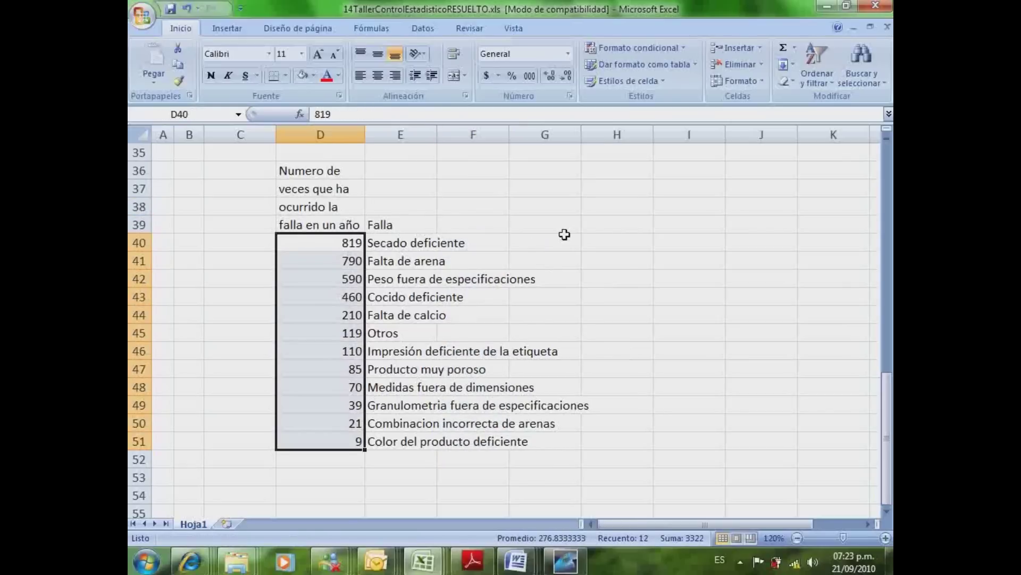
pyautogui.press('Up')
pyautogui.press('Down')
pyautogui.hotkey('shift', 'Down')
pyautogui.hotkey('shift', 'Down')
pyautogui.hotkey('shift', 'Down')
pyautogui.hotkey('shift', 'Down')
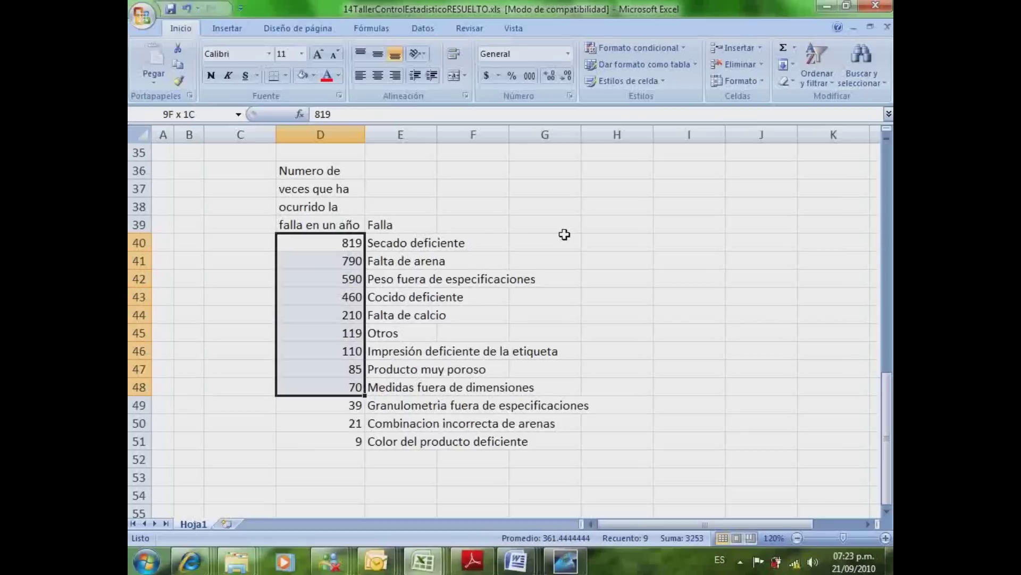
pyautogui.hotkey('shift', 'Down')
pyautogui.hotkey('shift', 'Down')
pyautogui.hotkey('shift', 'Down')
pyautogui.press('Up')
pyautogui.press('Up')
pyautogui.press('Up')
pyautogui.press('Up')
pyautogui.hotkey('shift', 'Down')
pyautogui.hotkey('shift', 'Down')
pyautogui.hotkey('shift', 'Down')
pyautogui.press('Delete')
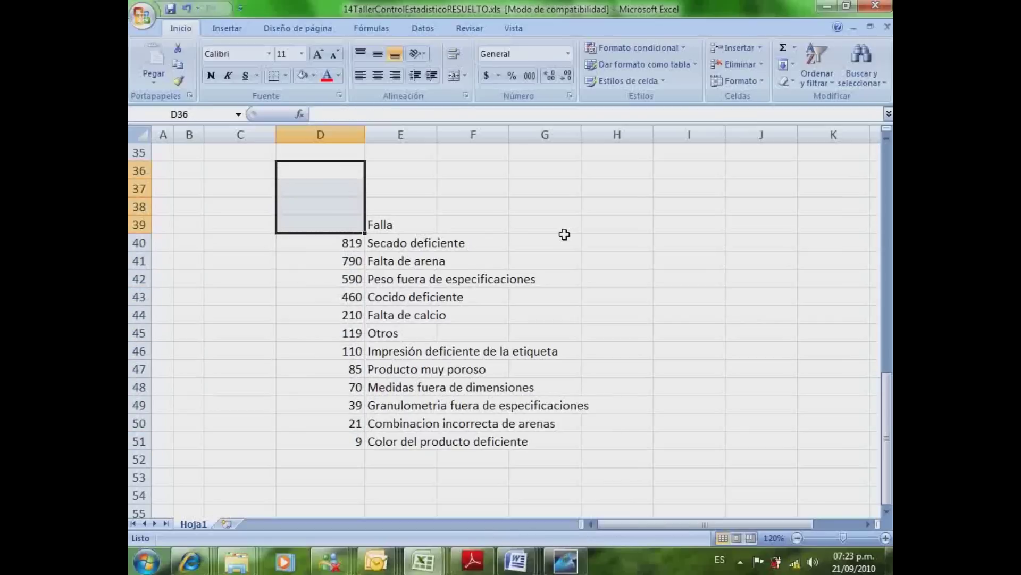
# Title the new column FRECUENCIA RELATIVA over two heading lines
pyautogui.hotkey('shift', 'Up')
pyautogui.hotkey('shift', 'Up')
pyautogui.hotkey('shift', 'Up')
pyautogui.write('FRECUANCI')
pyautogui.press('BackSpace')
pyautogui.press('BackSpace')
pyautogui.press('BackSpace')
pyautogui.write('NCIA')
pyautogui.press('Return')
pyautogui.write('RELATIV')
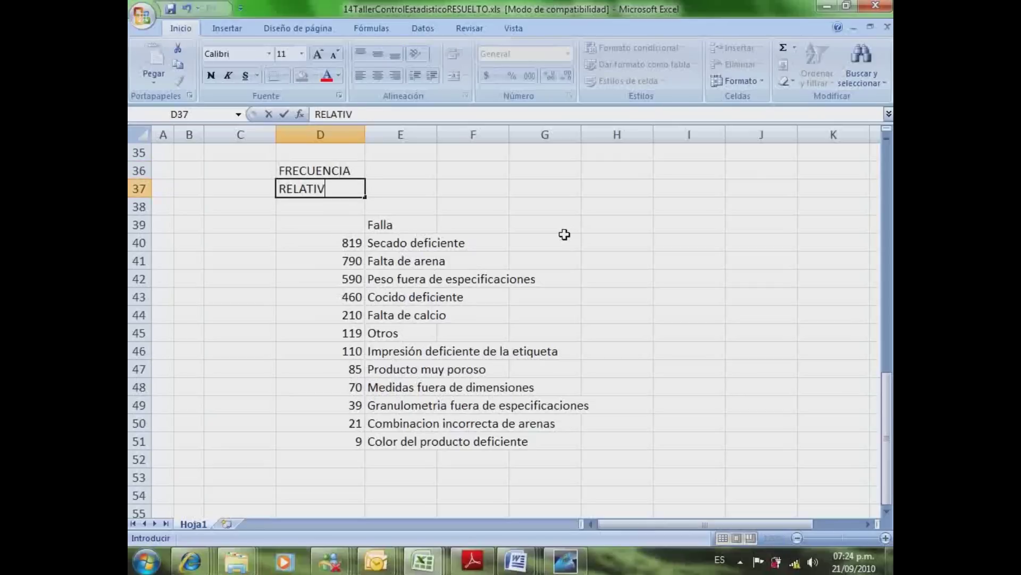
pyautogui.write('A')
pyautogui.press('Return')
pyautogui.write('A')
# Start the D40 formula by referencing the original 819 count
pyautogui.press('Tab')
pyautogui.press('Down')
pyautogui.press('Down')
pyautogui.press('Left')
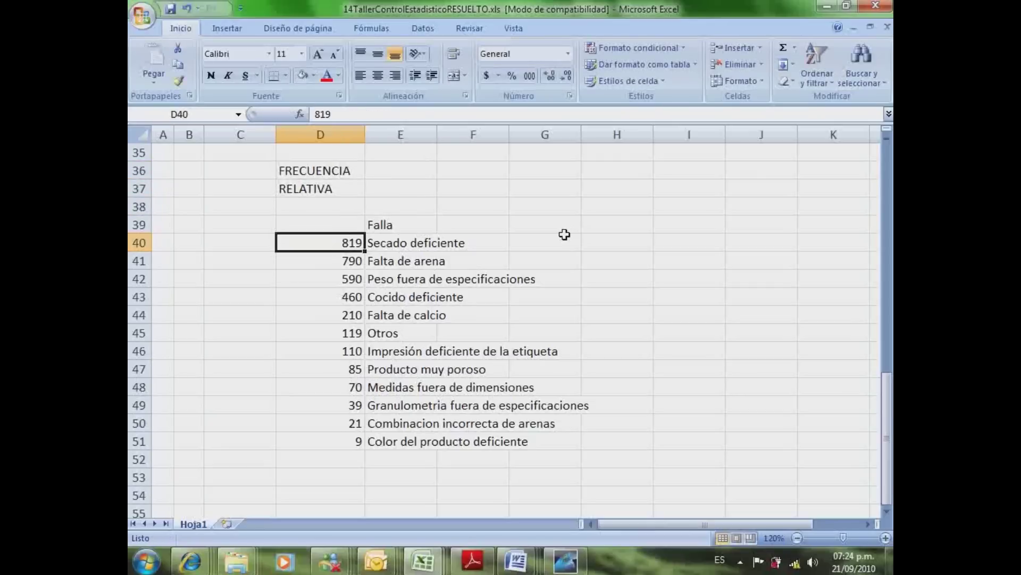
pyautogui.write('=')
pyautogui.press('Up')
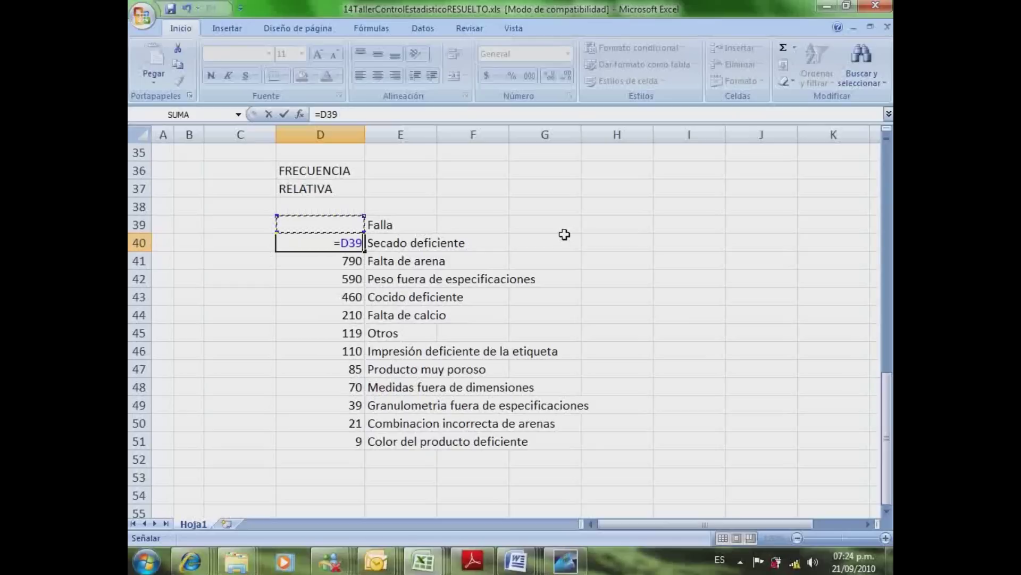
pyautogui.press('Up')
pyautogui.press('Up')
pyautogui.press('Up')
pyautogui.press('Up')
pyautogui.press('Up')
pyautogui.press('Up')
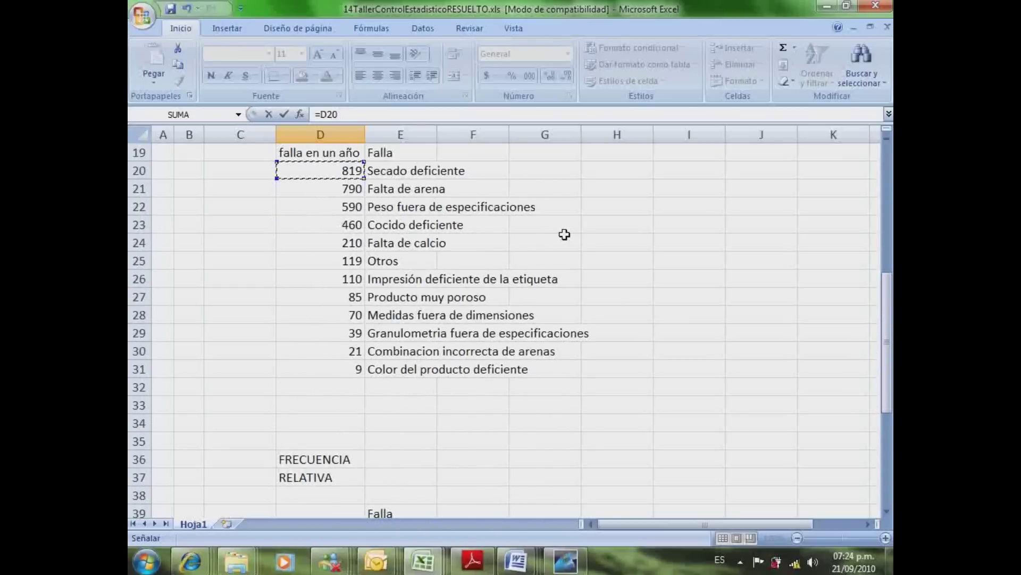
pyautogui.click(430, 116)
# Divide it by an absolute SUMA of the counts D20:D31 and commit
pyautogui.write('SUMA')
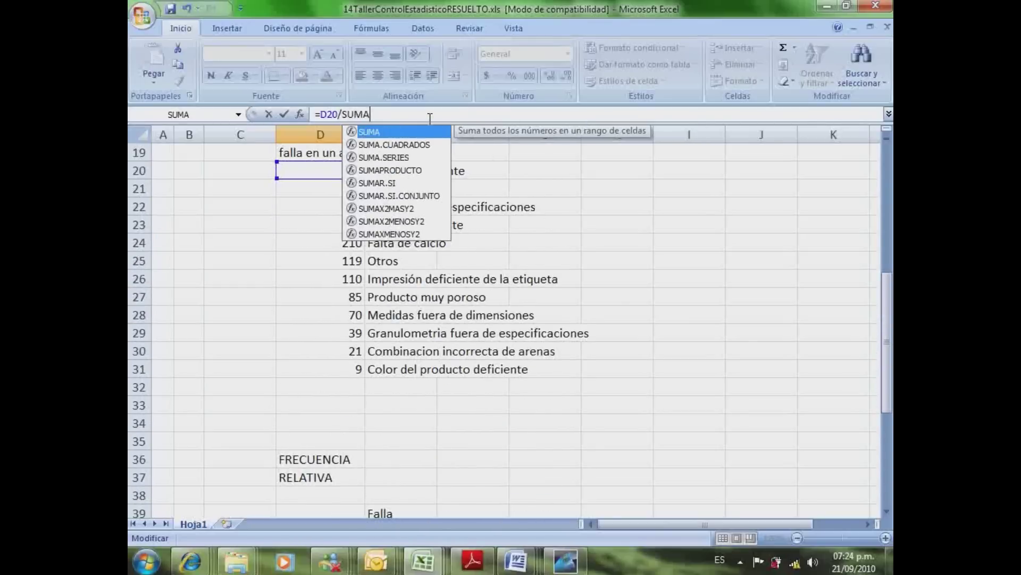
pyautogui.write('(')
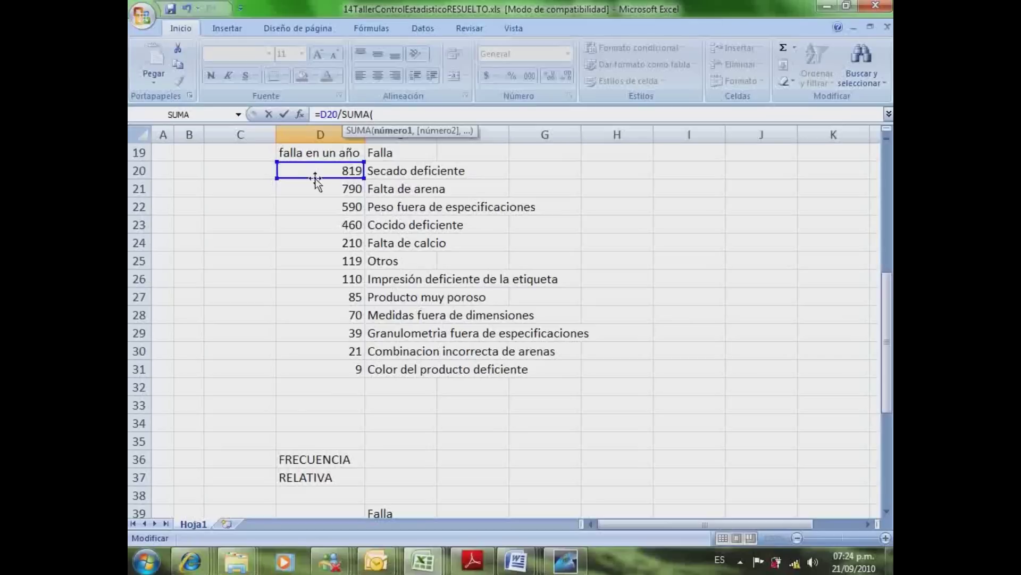
pyautogui.moveTo(312, 170); pyautogui.dragTo(308, 369)
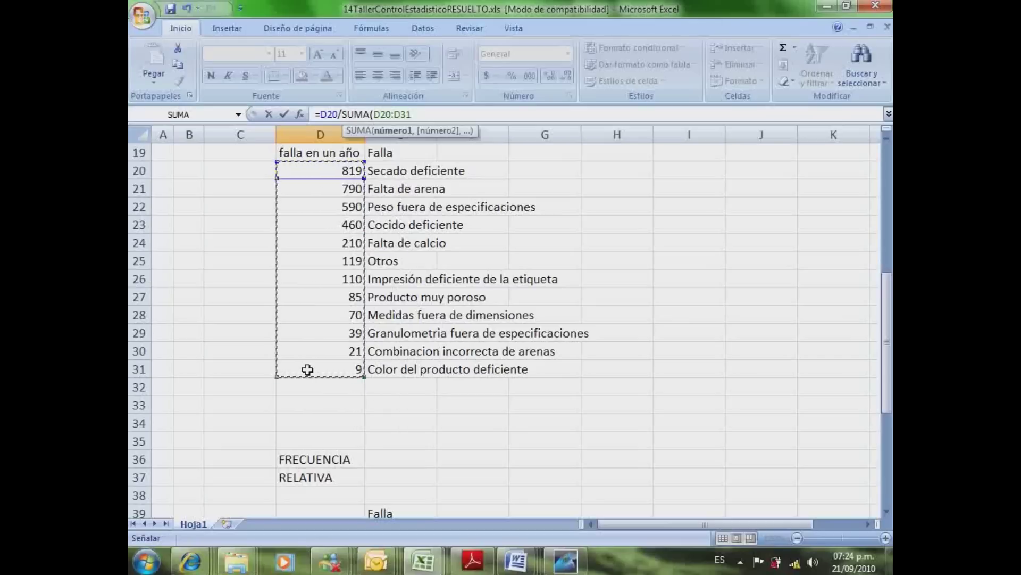
pyautogui.click(413, 115)
pyautogui.write(')')
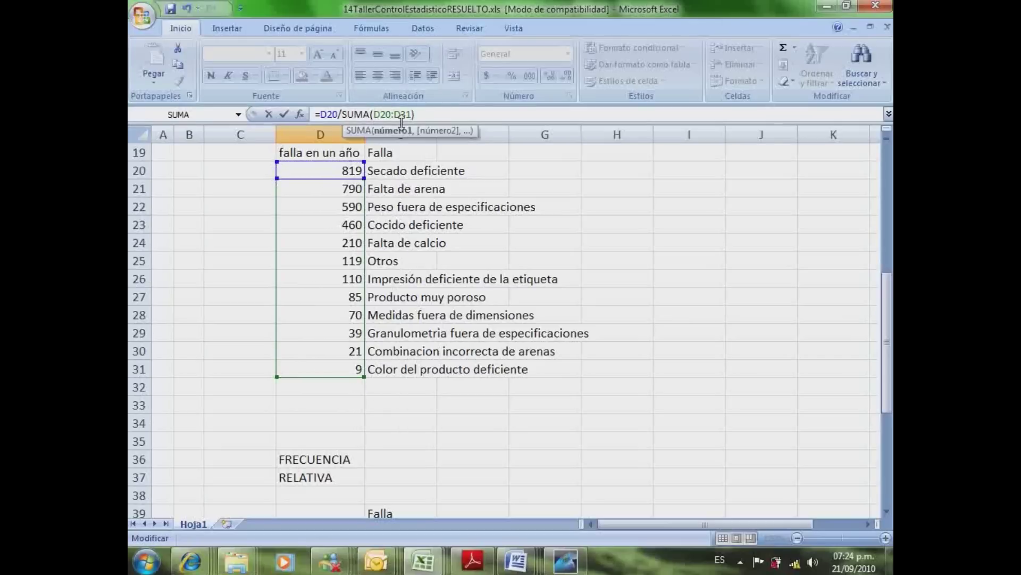
pyautogui.press('F4')
pyautogui.click(415, 114)
pyautogui.press('F4')
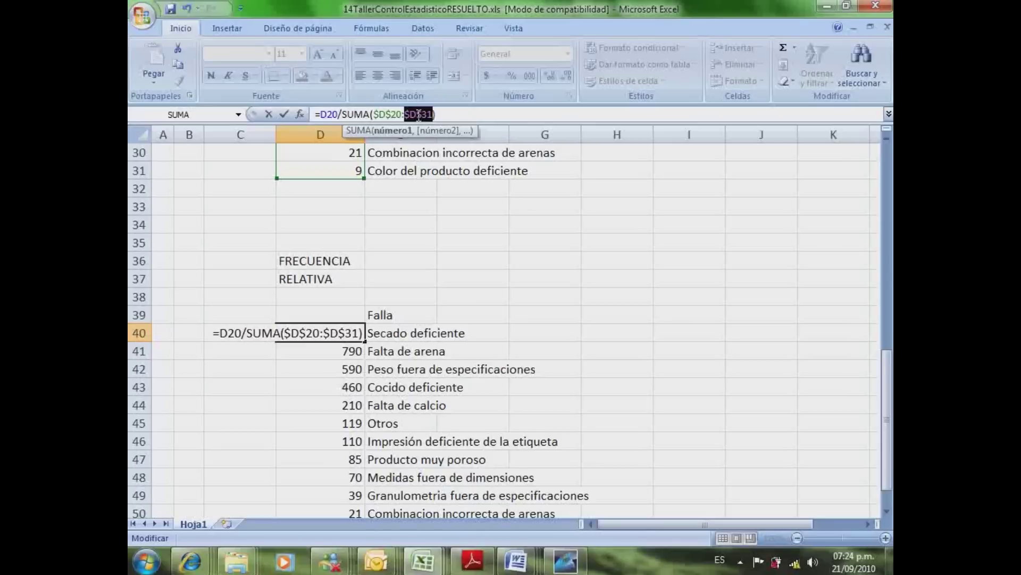
pyautogui.press('End')
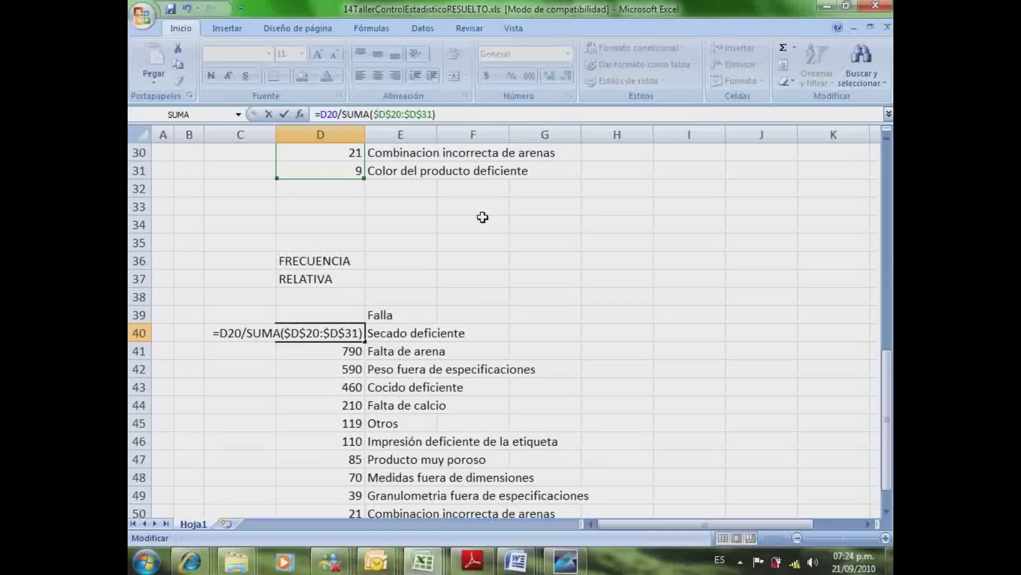
pyautogui.hotkey('ctrl', 'Return')
# Fill the formula down the column and format it as percentages (25% down to 1%)
pyautogui.doubleClick(364, 343)
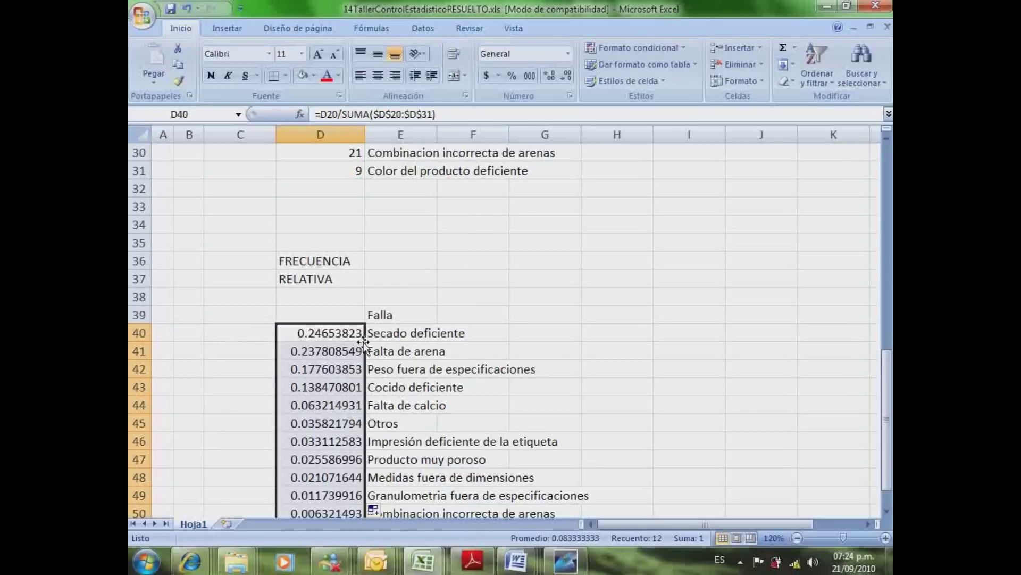
pyautogui.click(511, 76)
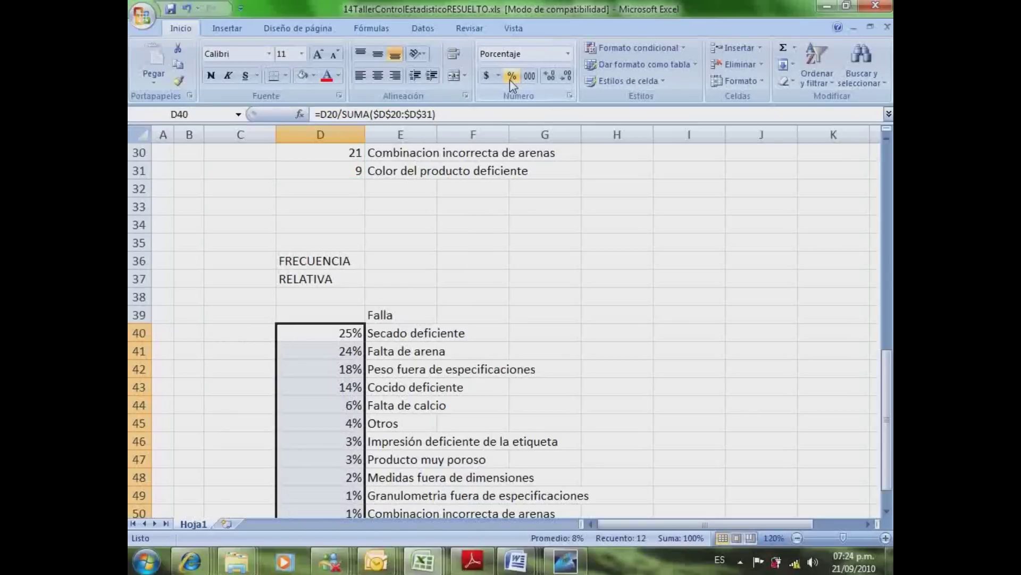
pyautogui.click(413, 257)
pyautogui.press('Return')
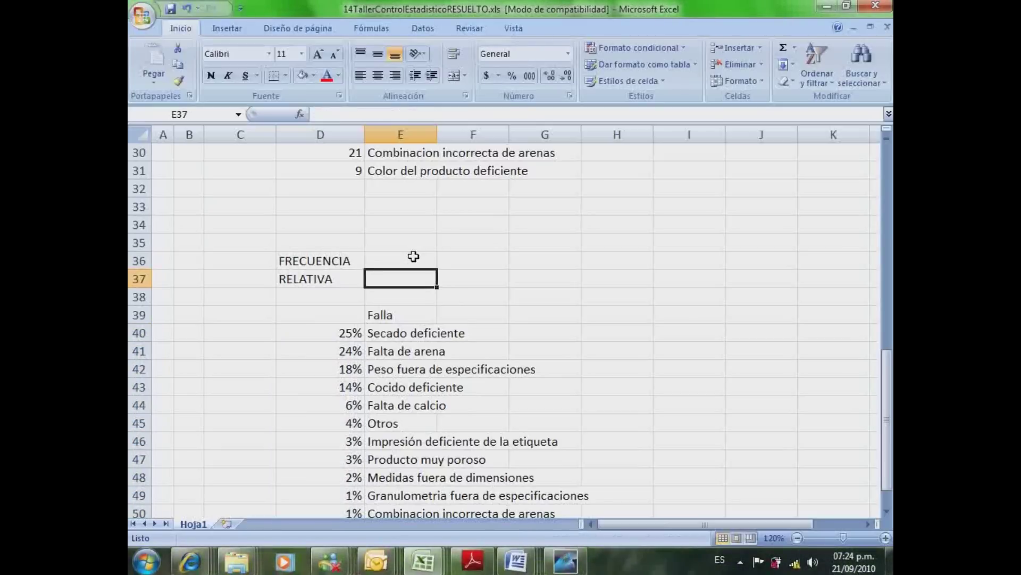
# Move the Falla failure-name list over to column F
pyautogui.press('Down')
pyautogui.press('Down')
pyautogui.press('Down')
pyautogui.press('Down')
pyautogui.press('Down')
pyautogui.moveTo(405, 189); pyautogui.dragTo(402, 406)
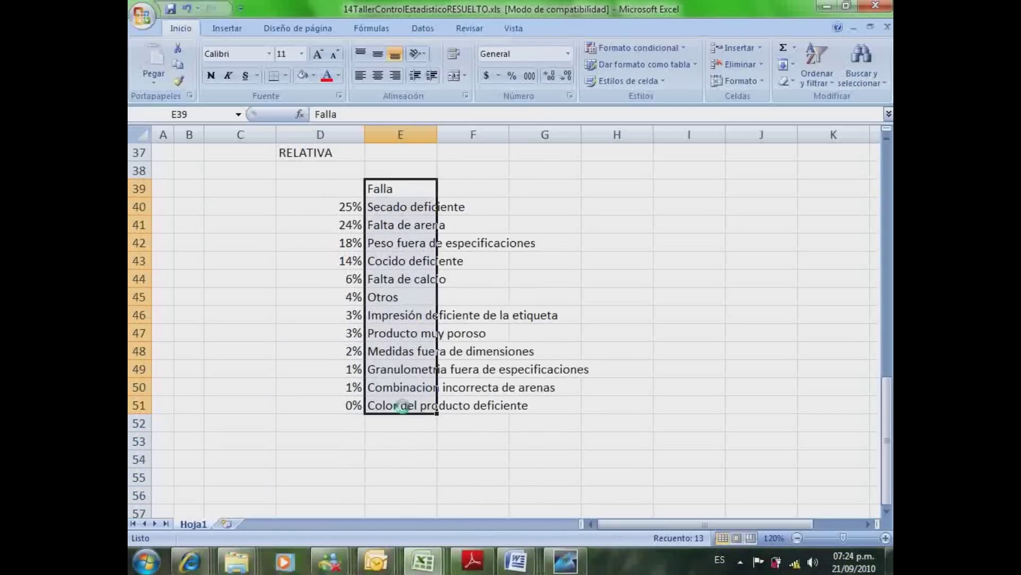
pyautogui.press('Up')
pyautogui.press('Up')
# Copy the FRECUENCIA RELATIVA heading into column E and add ACUMULADA below it
pyautogui.press('Left')
pyautogui.press('Left')
pyautogui.hotkey('shift', 'Down')
pyautogui.hotkey('ctrl', 'c')
pyautogui.press('Right')
pyautogui.hotkey('ctrl', 'v')
pyautogui.press('Down')
pyautogui.press('Escape')
pyautogui.press('Down')
pyautogui.write('ACU')
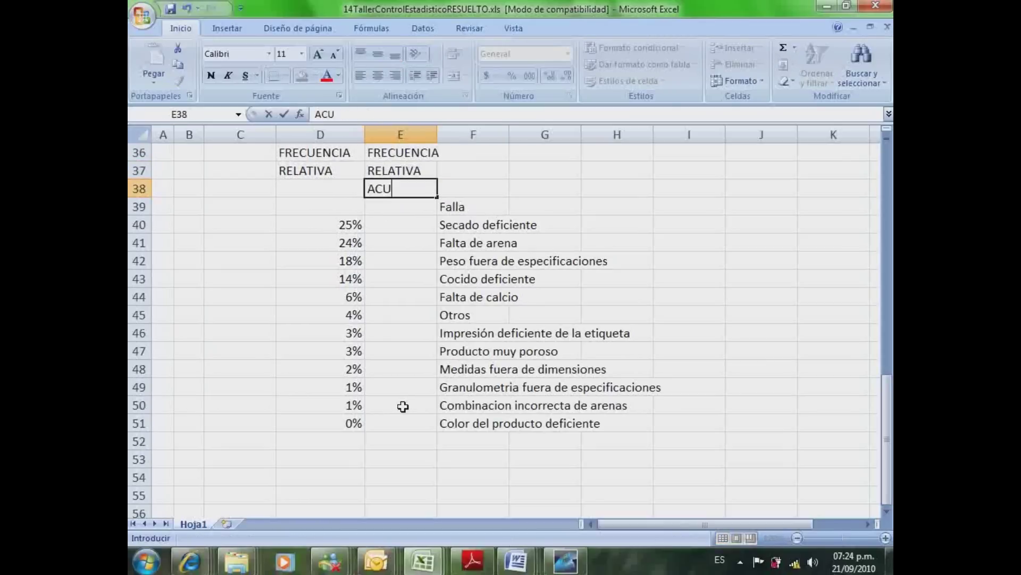
pyautogui.write('MULADA')
pyautogui.press('Return')
# Enter =D40 in E40 and =E40+D41 in E41, then fill the running total to row 51
pyautogui.press('Down')
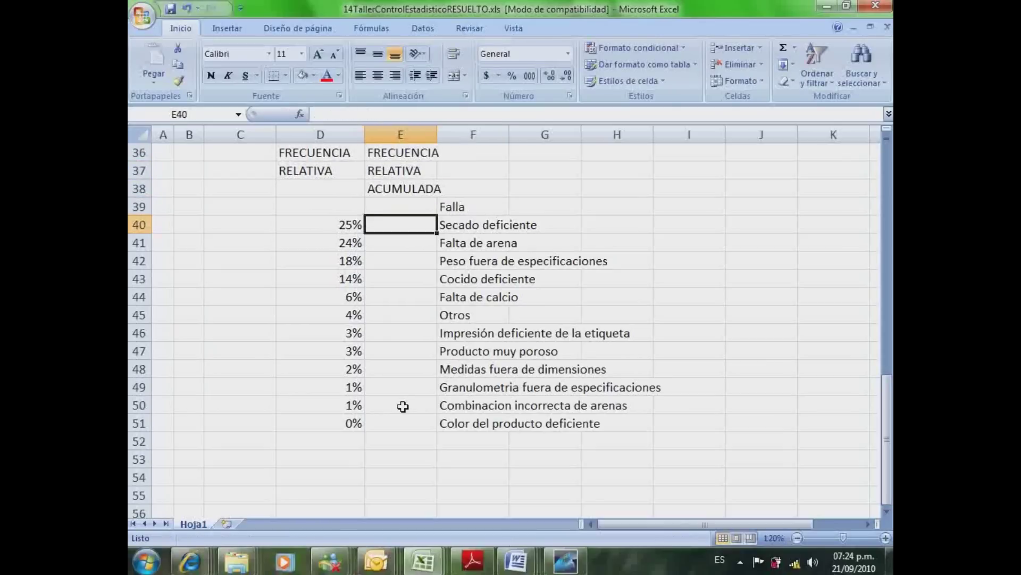
pyautogui.write('=')
pyautogui.press('Left')
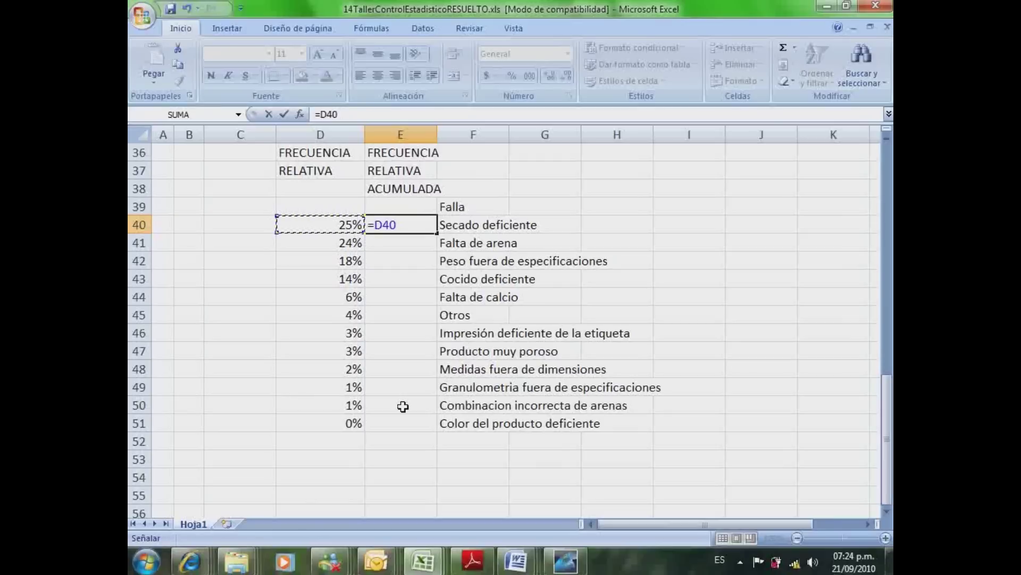
pyautogui.press('Return')
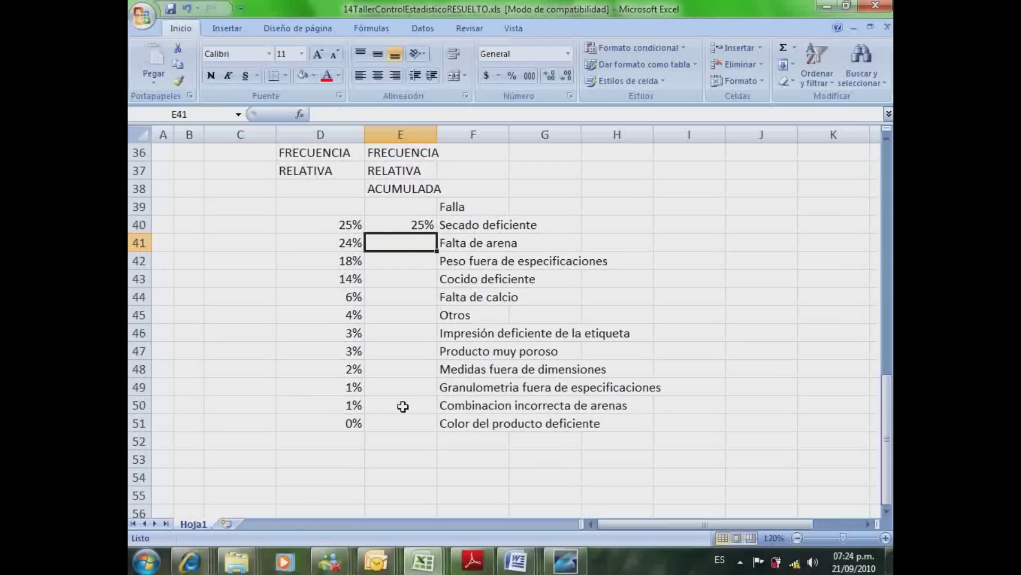
pyautogui.write('=')
pyautogui.press('Up')
pyautogui.write('+')
pyautogui.press('Left')
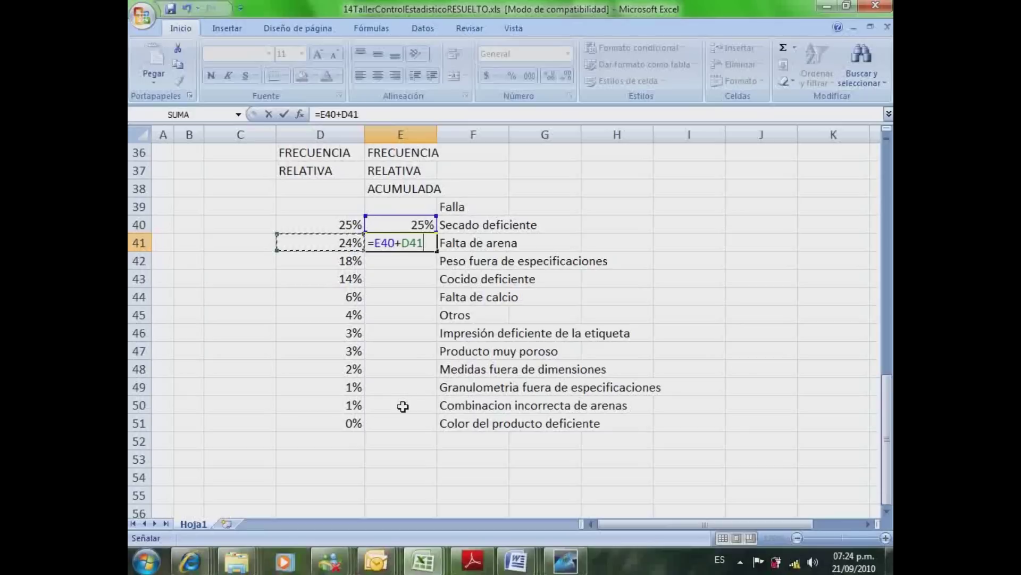
pyautogui.press('Return')
pyautogui.press('Up')
pyautogui.doubleClick(426, 245)
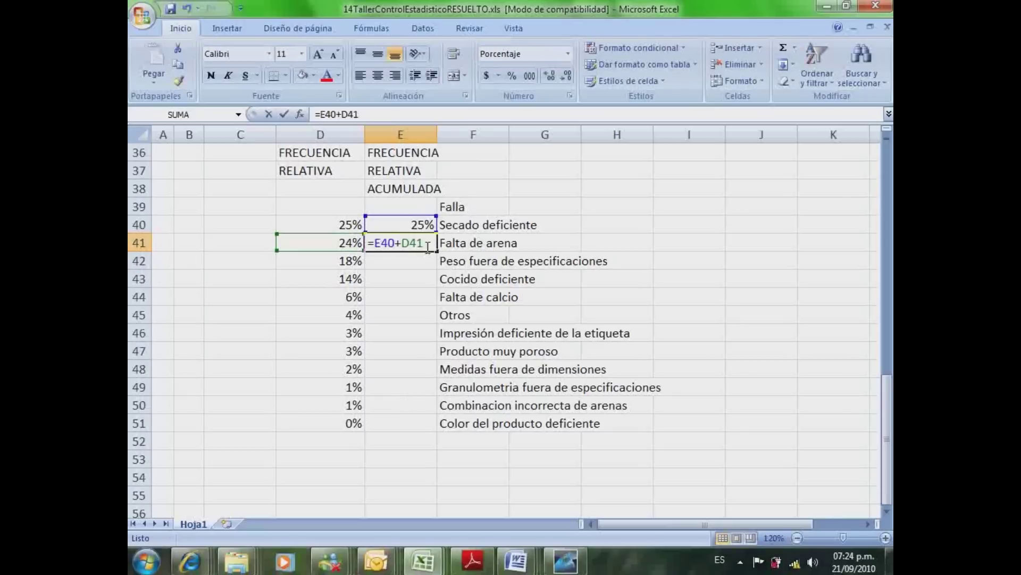
pyautogui.press('Escape')
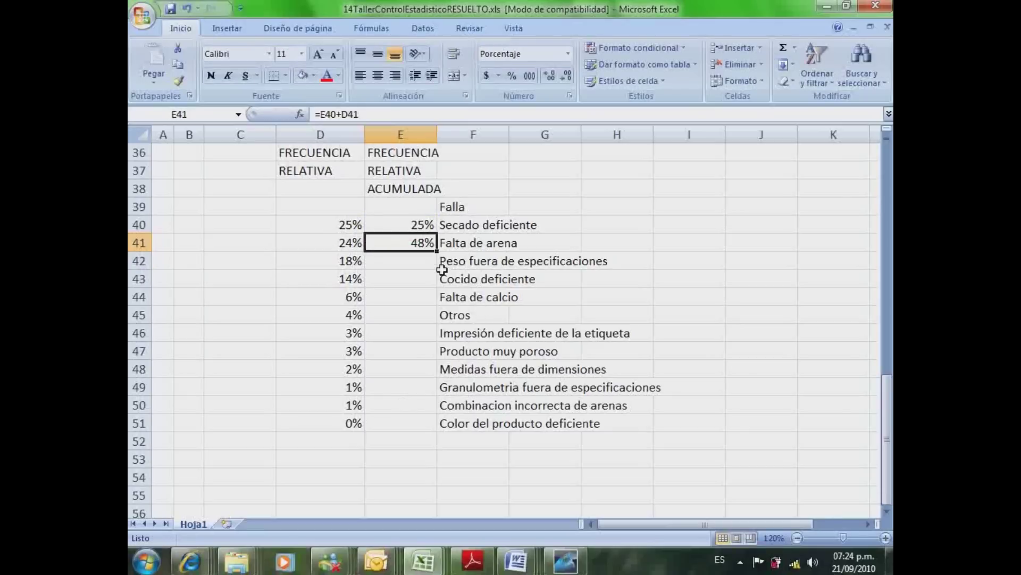
pyautogui.doubleClick(437, 251)
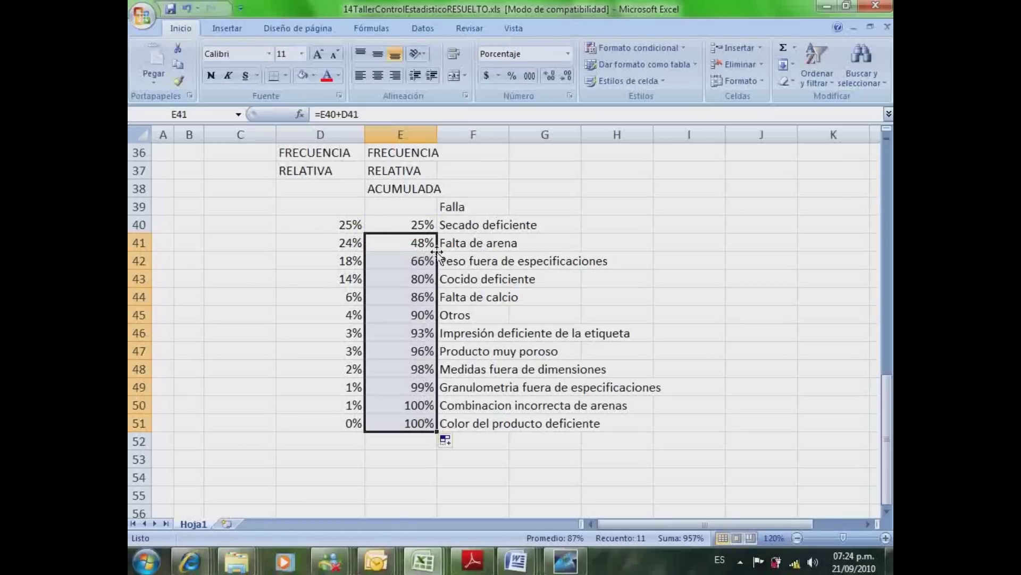
# Check the last row reaches 100% and review the top four failures
pyautogui.click(599, 246)
pyautogui.click(350, 424)
pyautogui.moveTo(349, 424); pyautogui.dragTo(420, 425)
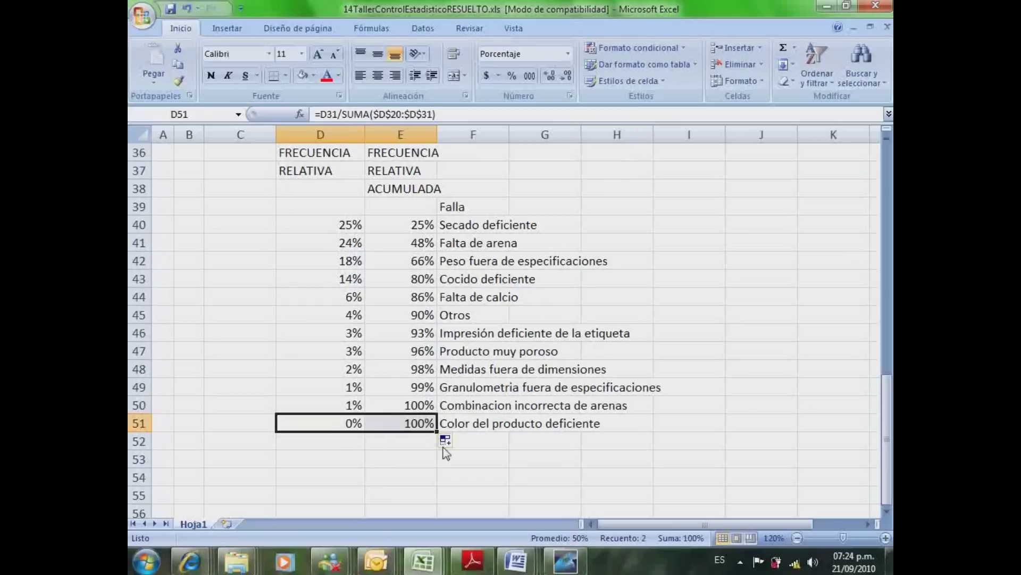
pyautogui.click(457, 463)
pyautogui.press('Down')
pyautogui.press('Down')
pyautogui.press('Down')
pyautogui.press('Down')
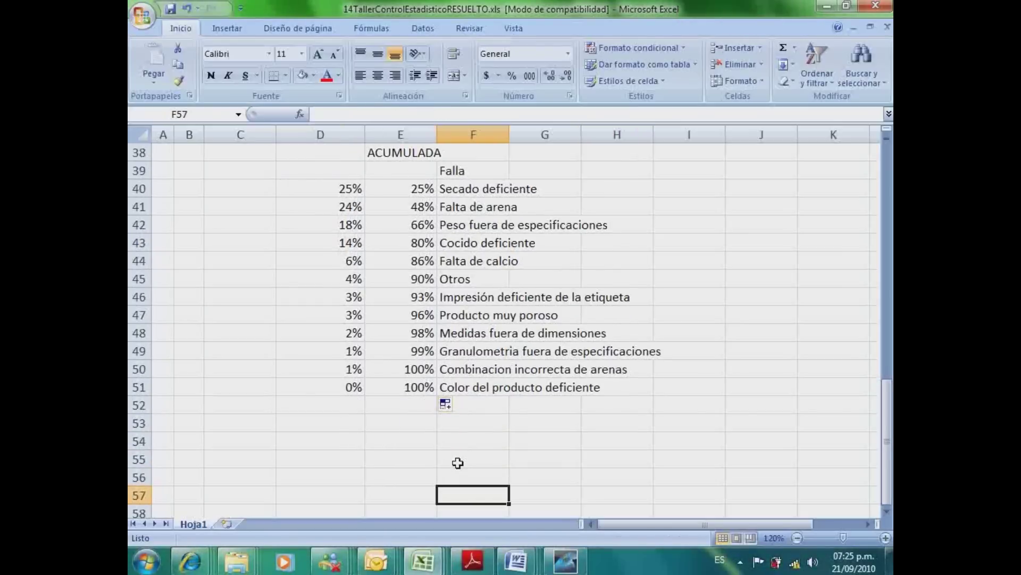
pyautogui.moveTo(425, 189); pyautogui.dragTo(463, 245)
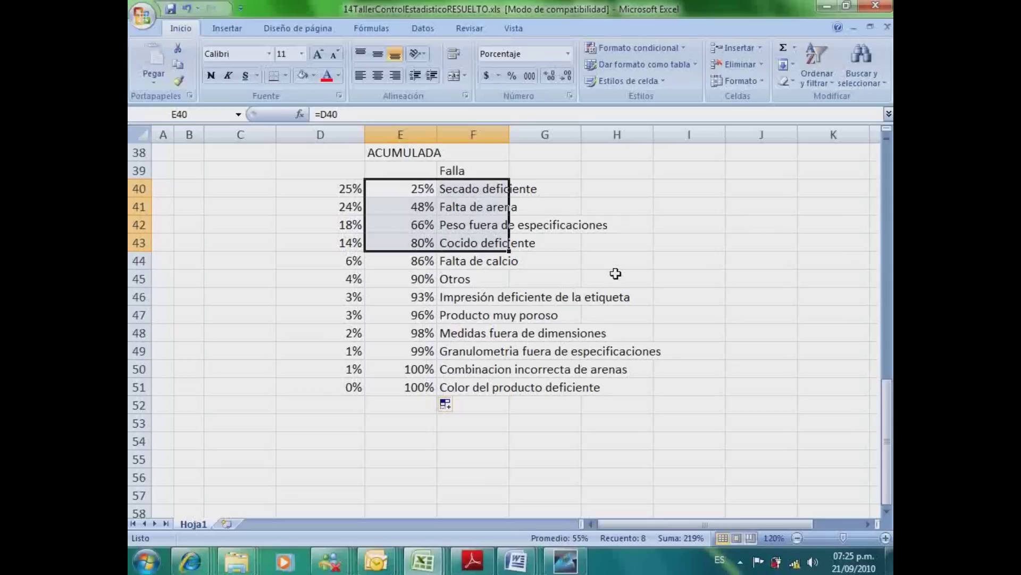
pyautogui.moveTo(482, 186); pyautogui.dragTo(479, 244)
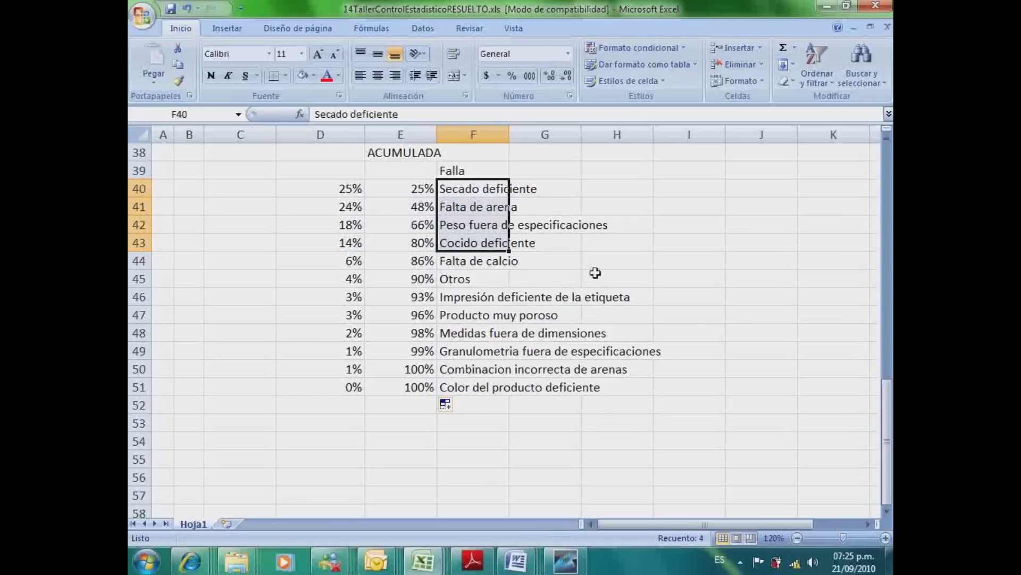
pyautogui.click(249, 420)
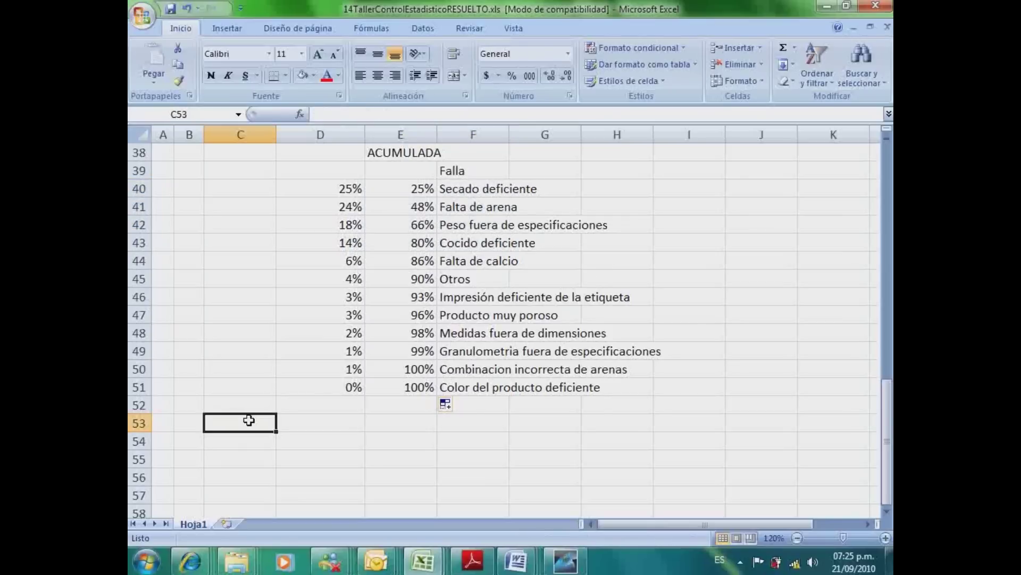
pyautogui.click(236, 29)
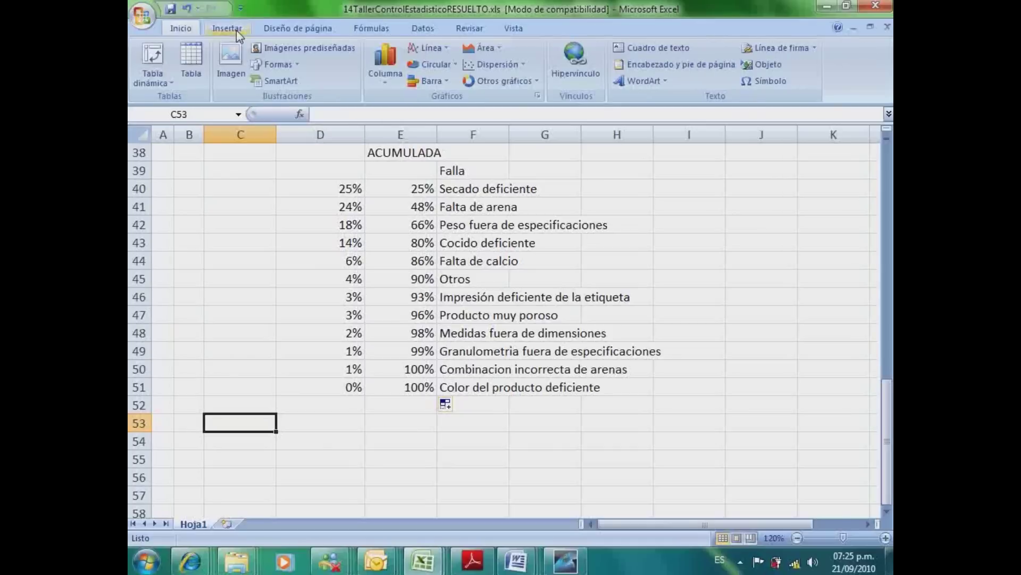
# Insert a blank line chart and drag it below the table, starting at row 52
pyautogui.click(418, 49)
pyautogui.click(428, 129)
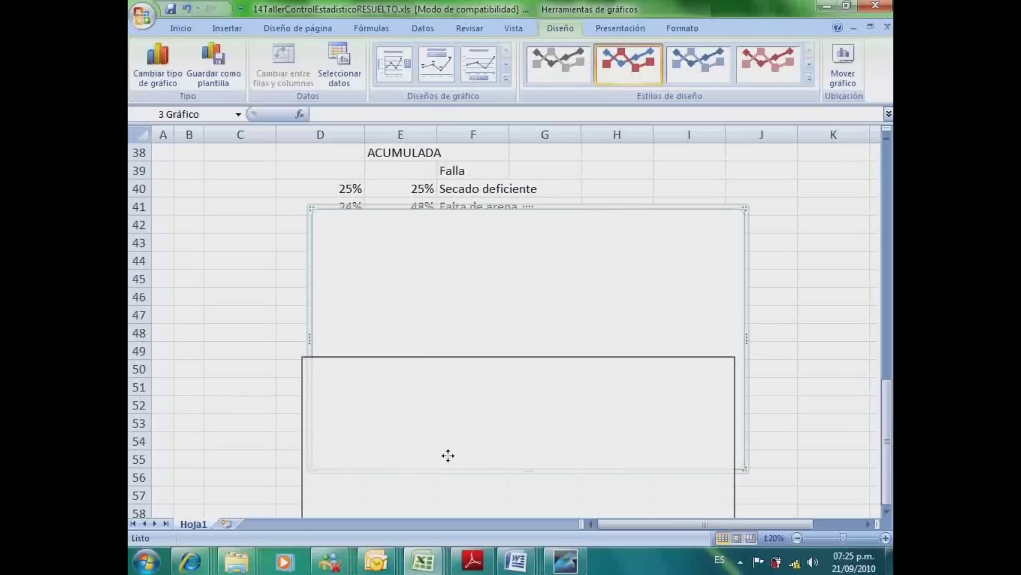
pyautogui.moveTo(454, 372); pyautogui.dragTo(447, 505)
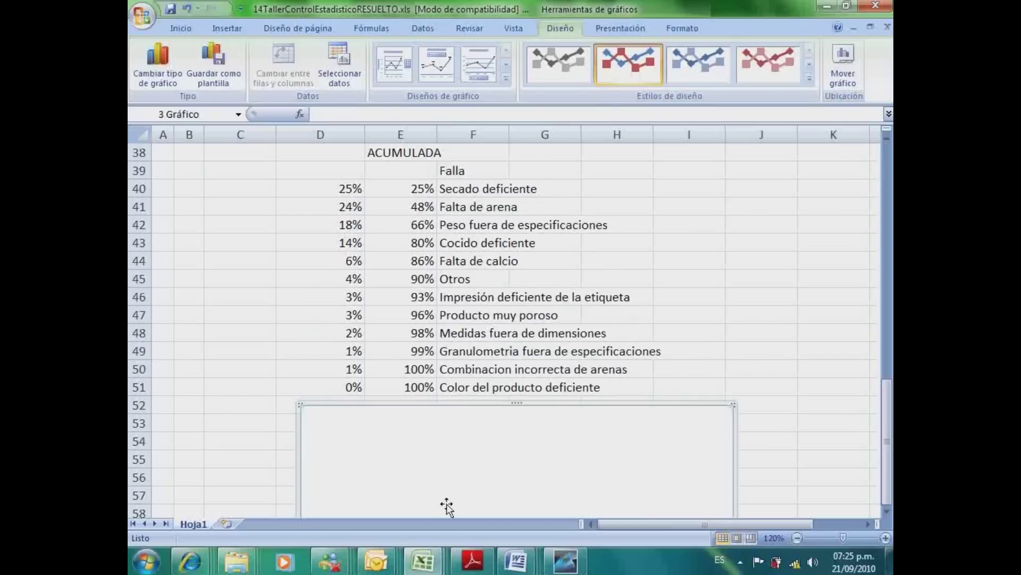
pyautogui.rightClick(503, 482)
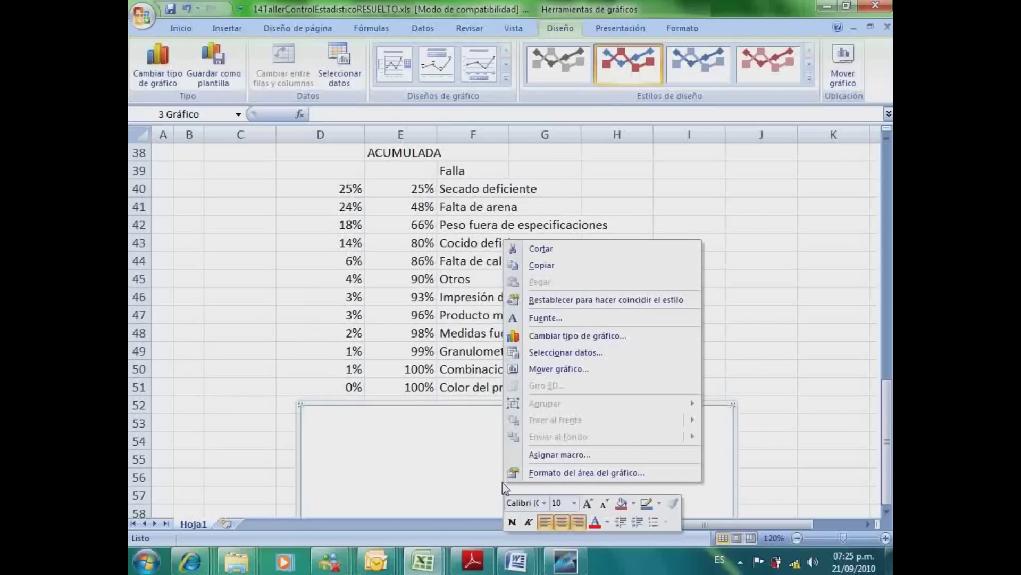
# Add a Frecuencia relativa series using D40:D51 as its values
pyautogui.click(681, 357)
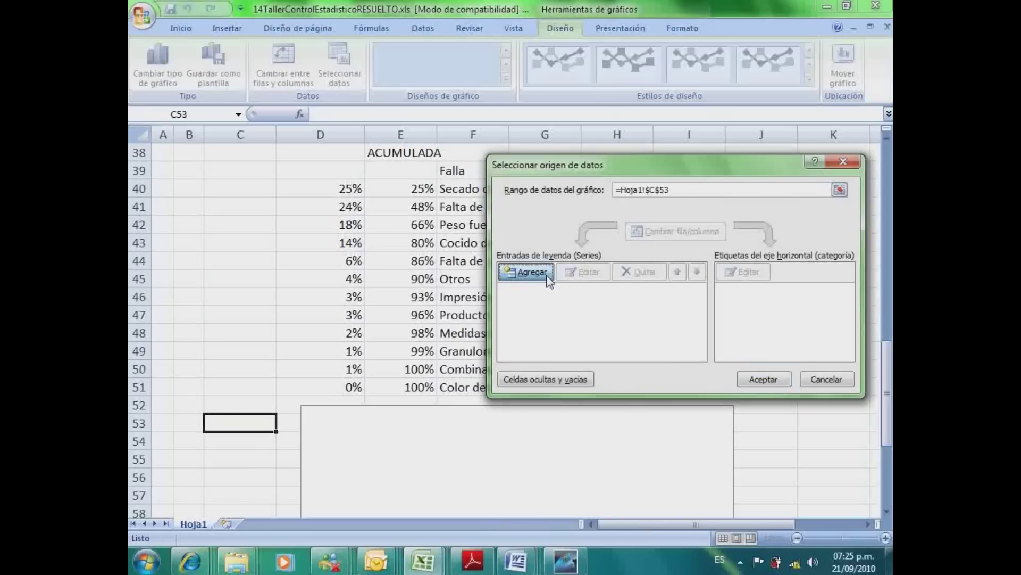
pyautogui.click(547, 275)
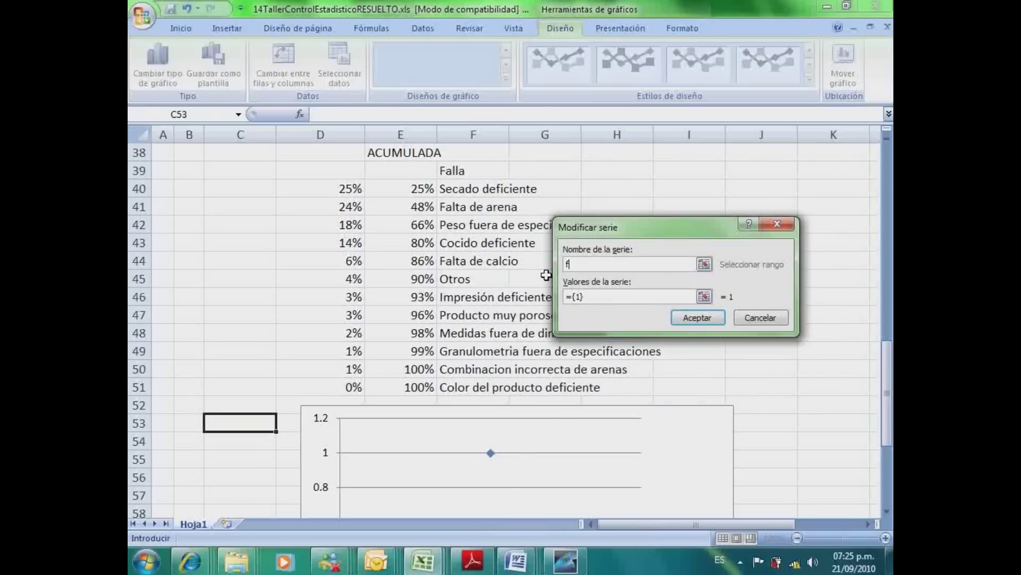
pyautogui.press('BackSpace')
pyautogui.write('Frecuencia relativa')
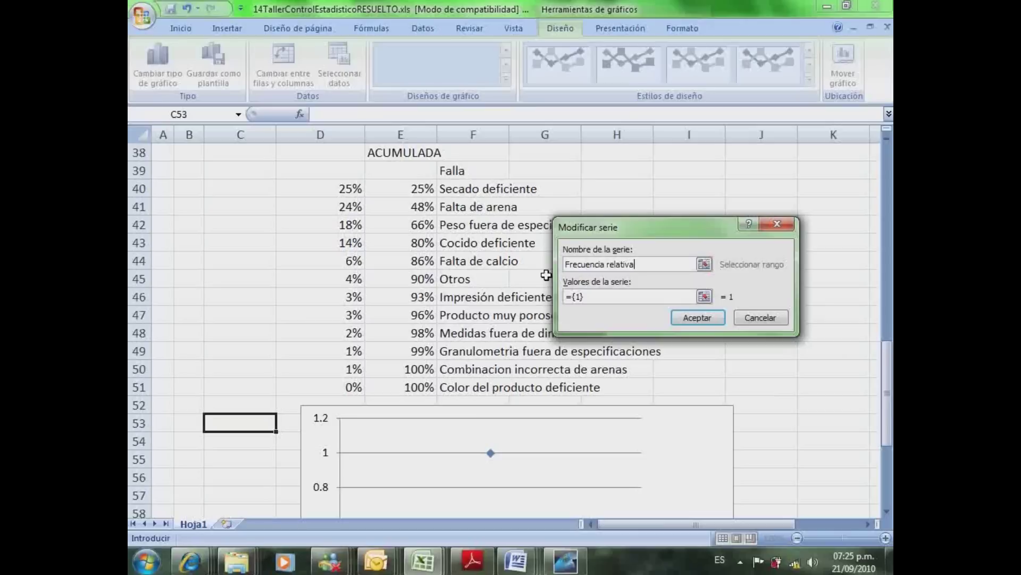
pyautogui.click(601, 296)
pyautogui.press('BackSpace')
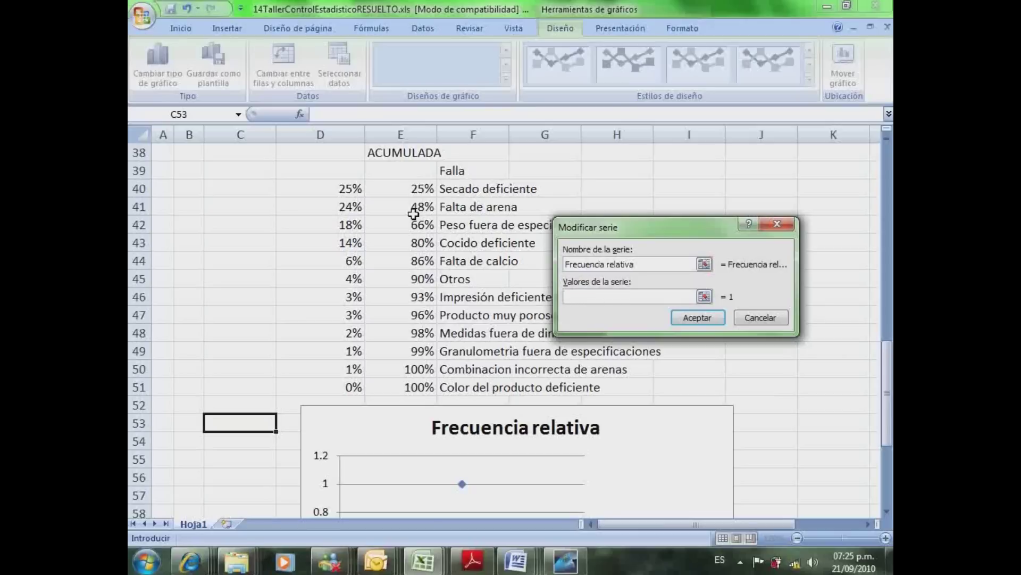
pyautogui.moveTo(294, 191); pyautogui.dragTo(300, 390)
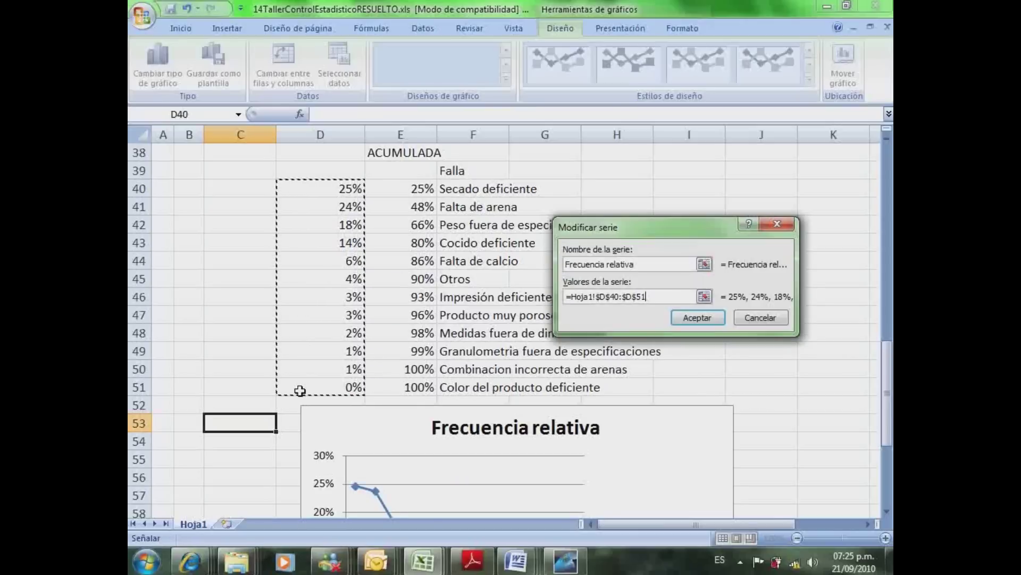
pyautogui.click(697, 317)
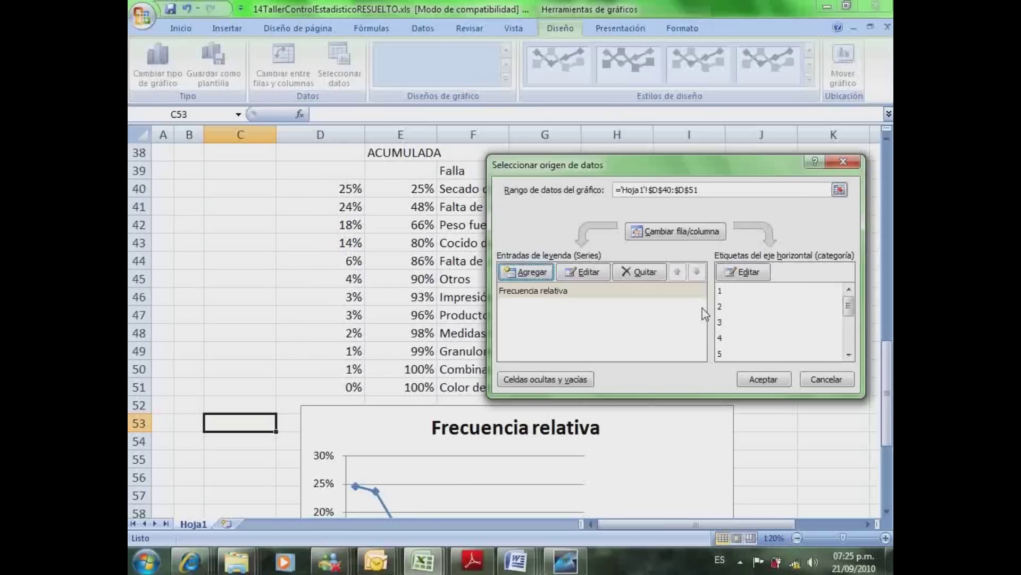
# Use the failure names F40:F51 as horizontal axis labels
pyautogui.click(755, 274)
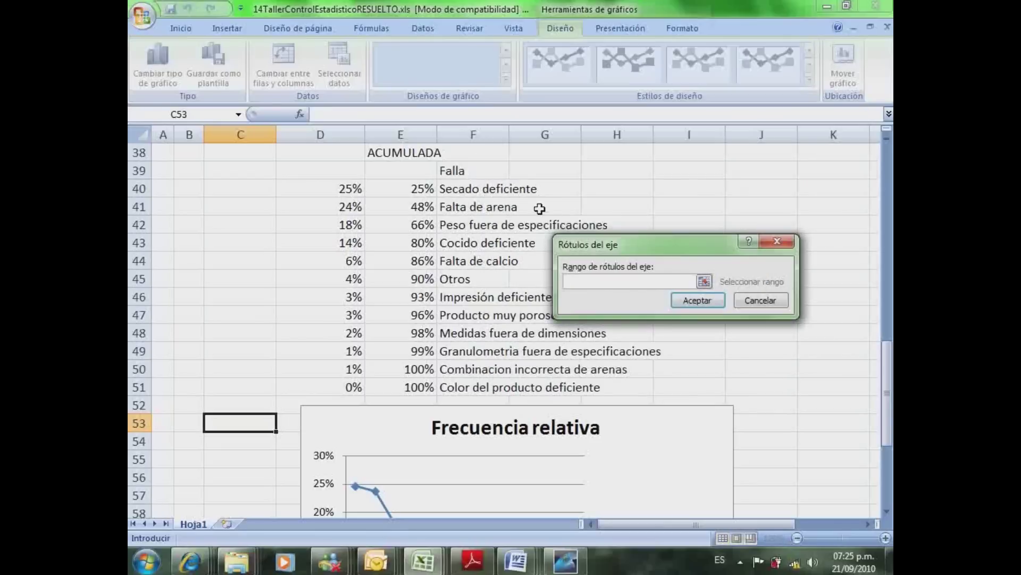
pyautogui.moveTo(448, 190)
pyautogui.mouseDown()
pyautogui.moveTo(479, 260)
pyautogui.moveTo(486, 388)
pyautogui.mouseUp()
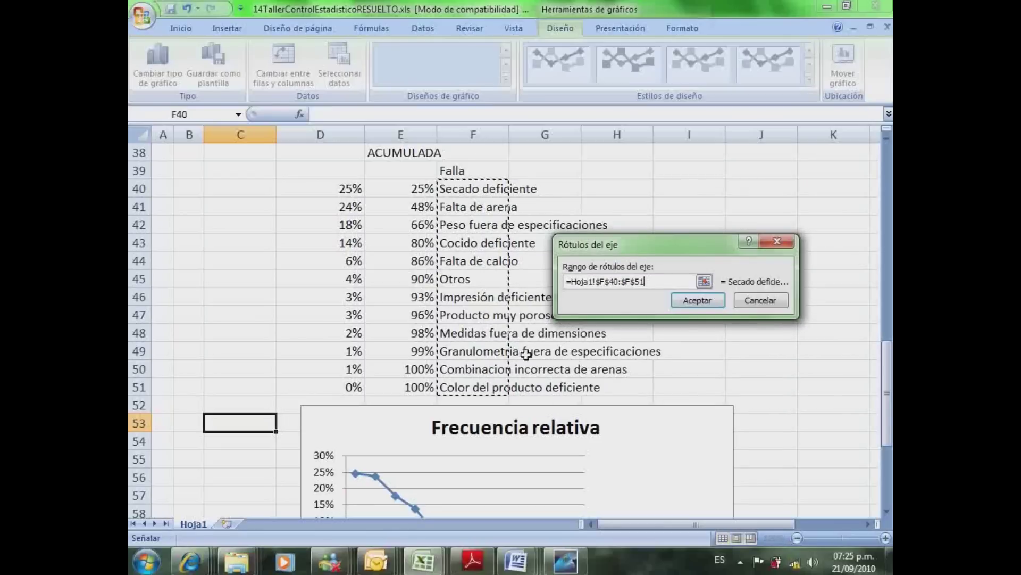
pyautogui.click(717, 303)
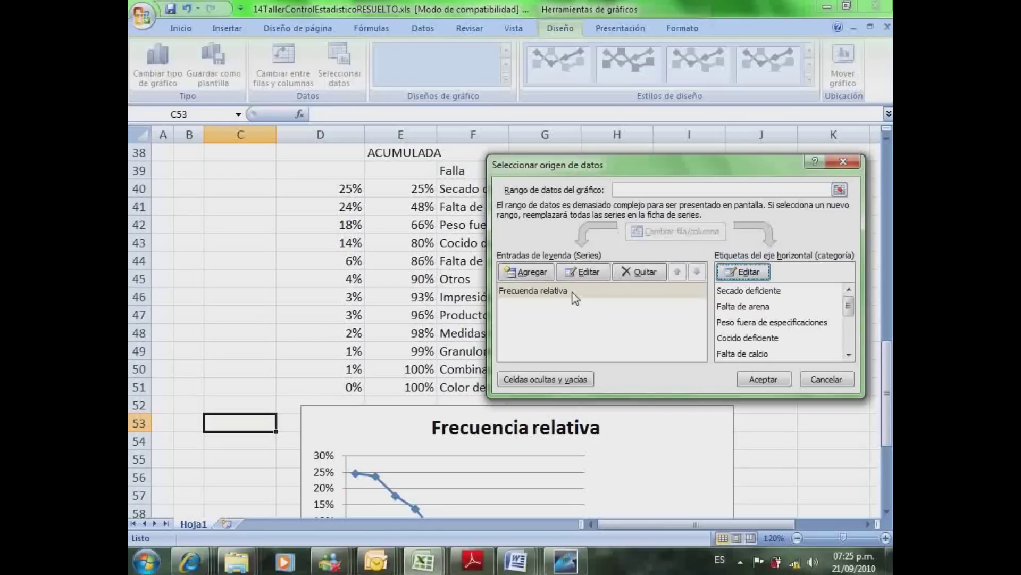
# Add the cumulative series from E40:E51 and close the data source dialog
pyautogui.click(532, 273)
pyautogui.write('Frecuencia relativa acumulada')
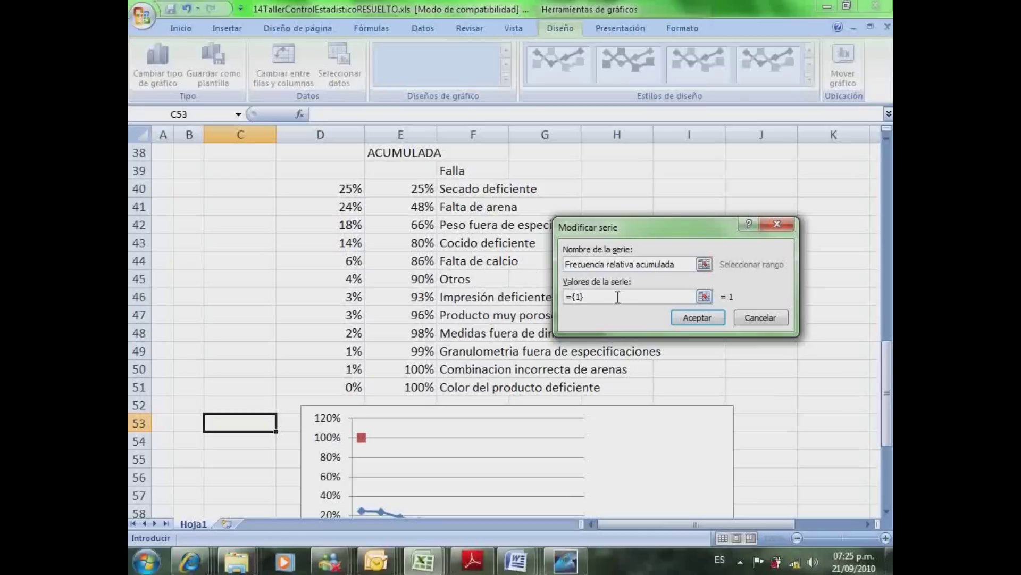
pyautogui.click(619, 297)
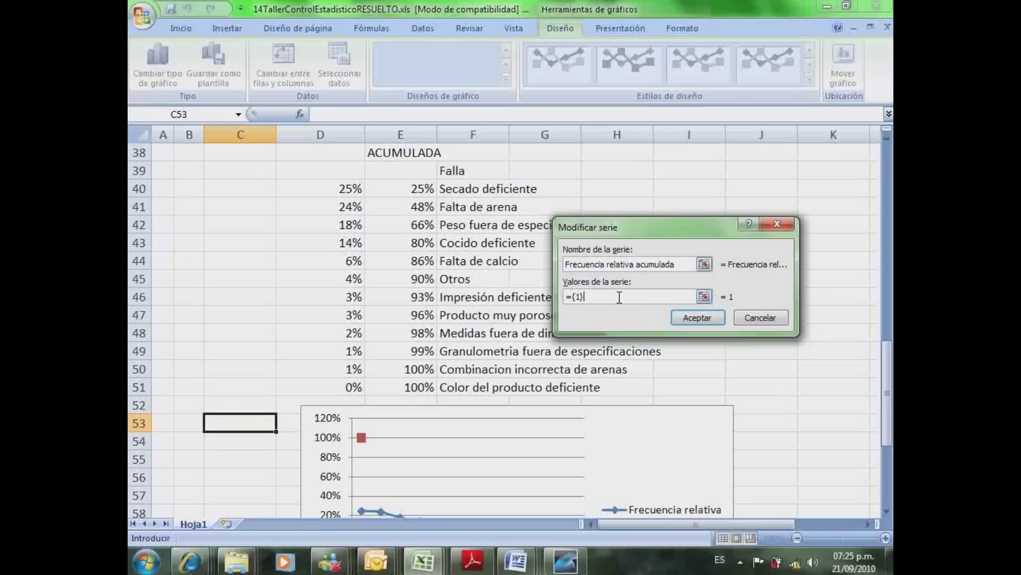
pyautogui.moveTo(393, 185); pyautogui.dragTo(392, 389)
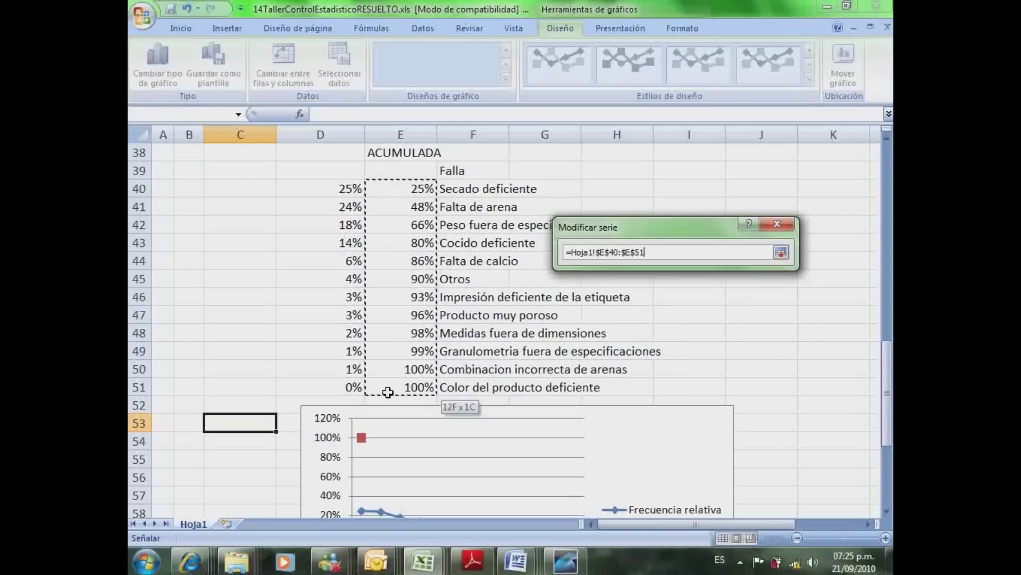
pyautogui.click(675, 321)
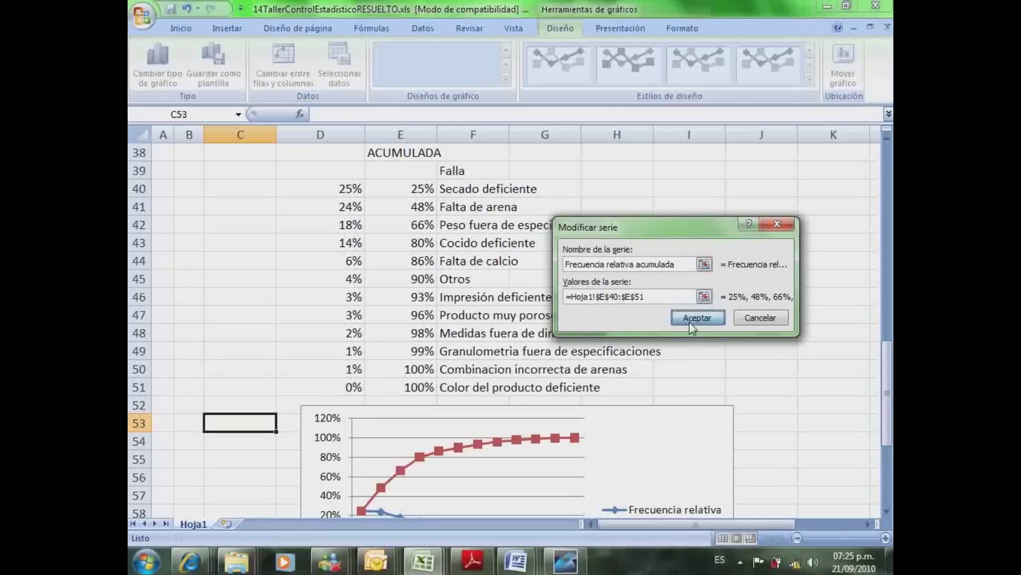
pyautogui.click(760, 378)
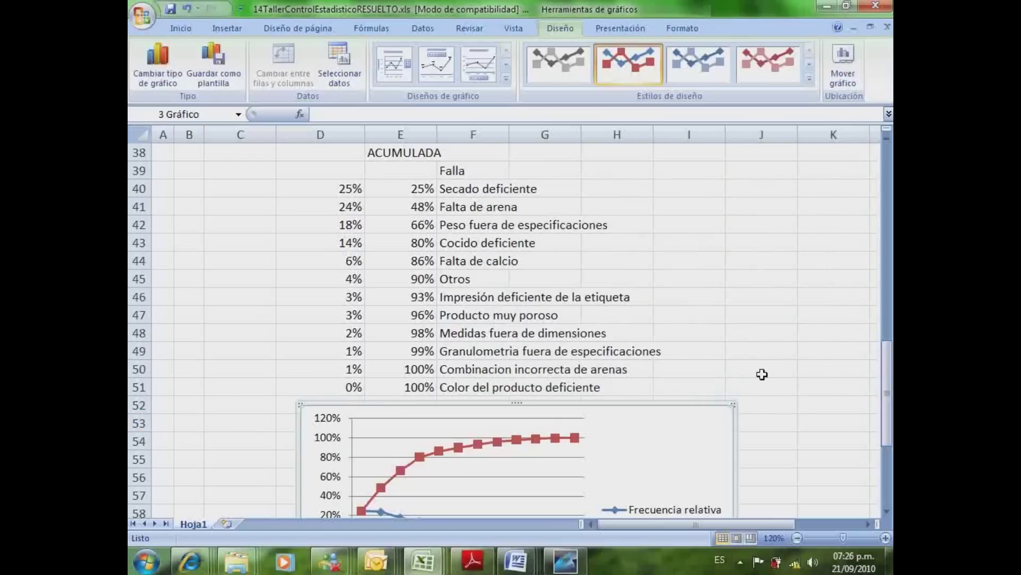
# Apply Chart Layout 1 to add chart and axis title placeholders
pyautogui.moveTo(885, 368); pyautogui.dragTo(881, 410)
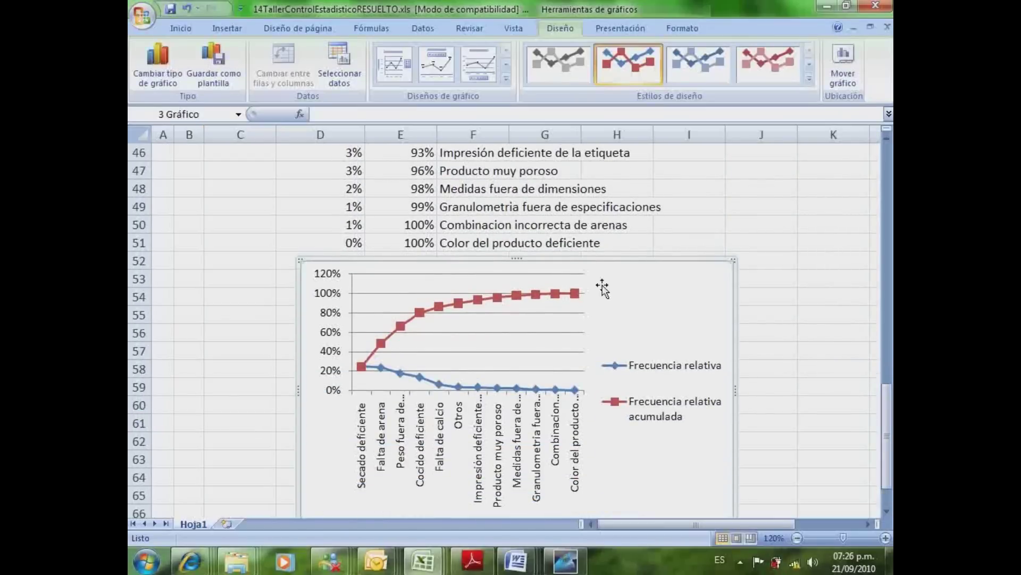
pyautogui.rightClick(525, 440)
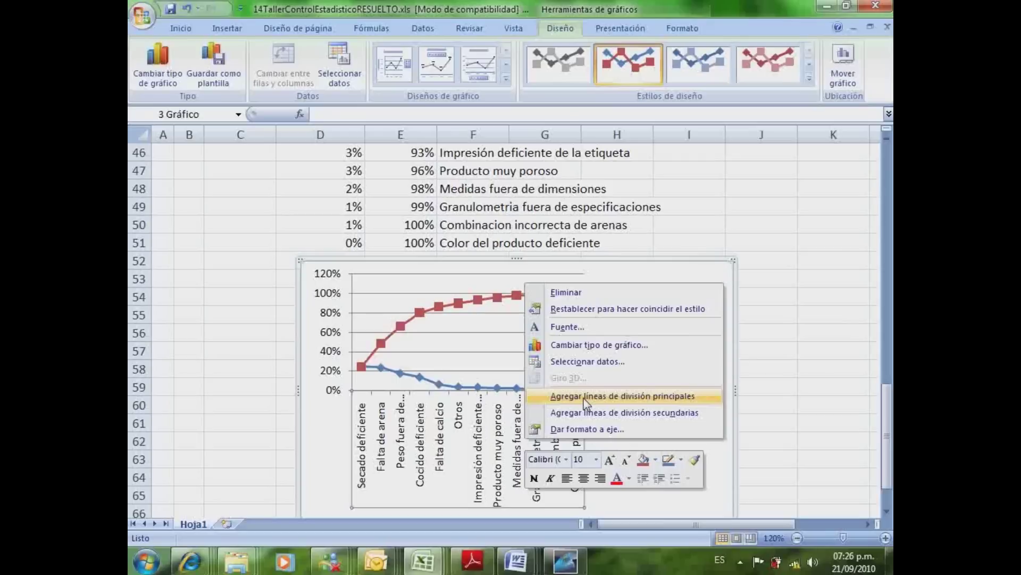
pyautogui.click(692, 303)
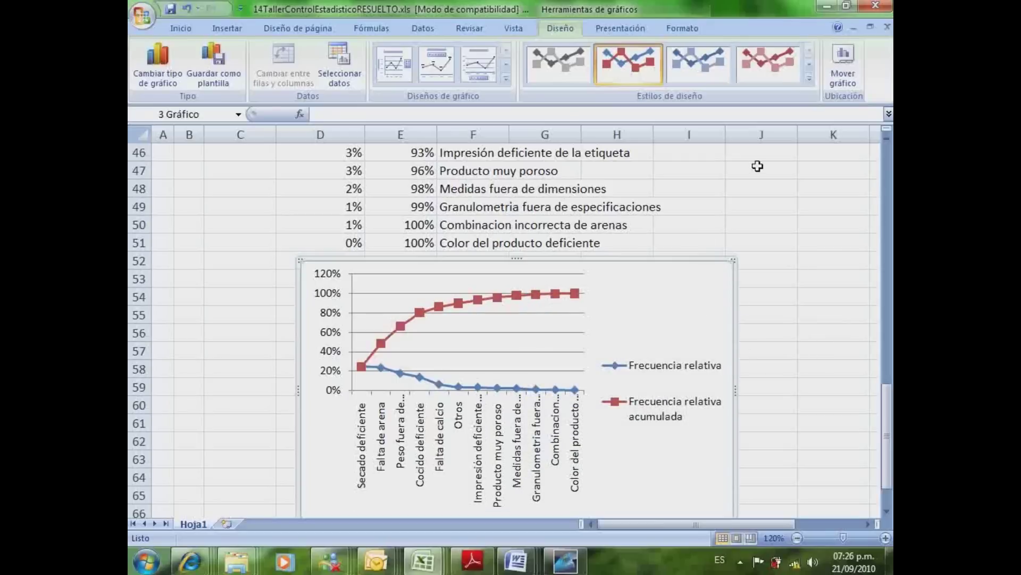
pyautogui.click(406, 75)
# Add major gridlines along the horizontal category axis
pyautogui.click(524, 442)
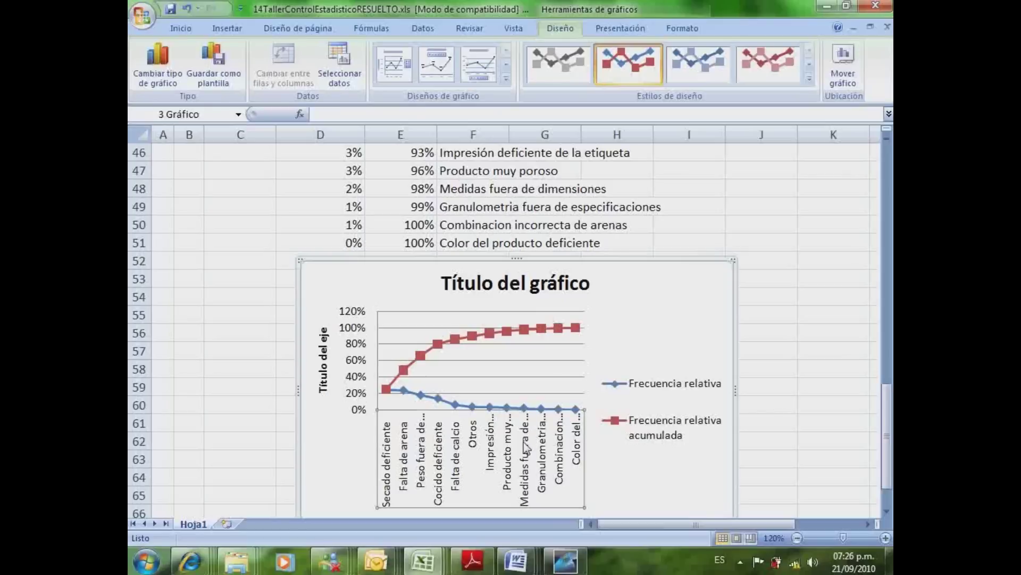
pyautogui.rightClick(526, 447)
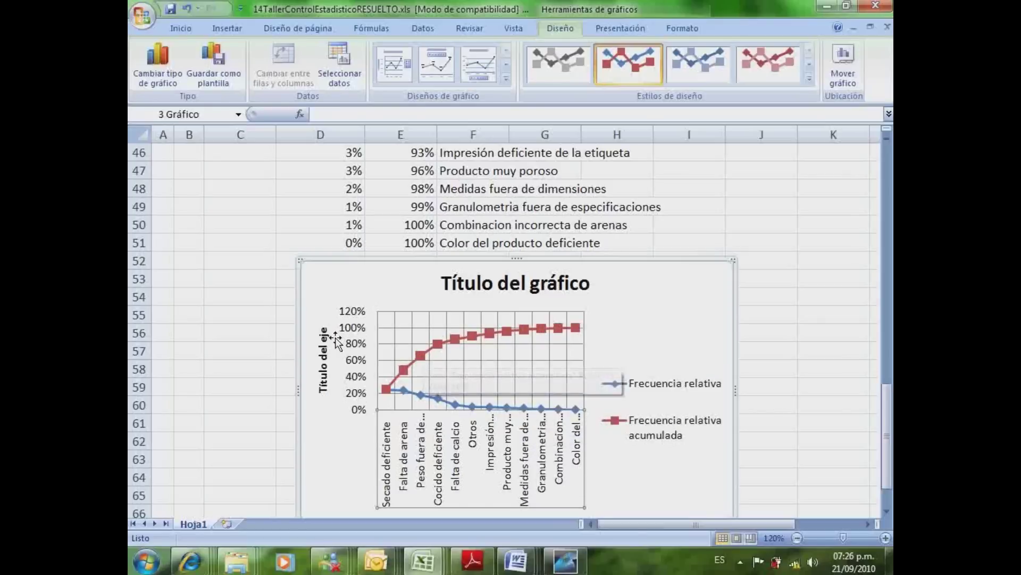
pyautogui.click(455, 290)
# Replace the chart title text with 'Diagrama de pareto'
pyautogui.doubleClick(480, 288)
pyautogui.tripleClick(480, 288)
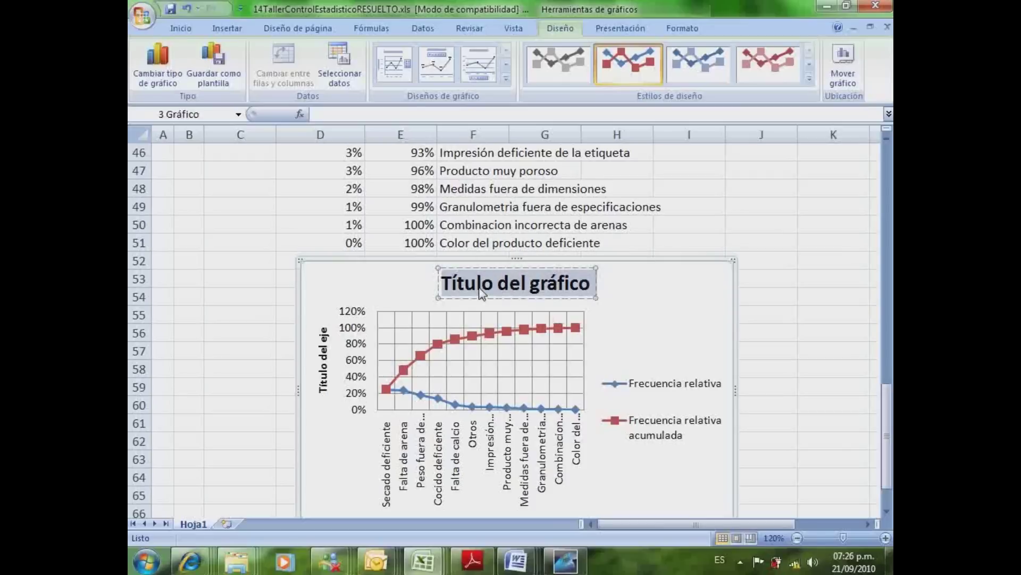
pyautogui.write('Diagrama de pareto')
pyautogui.click(771, 342)
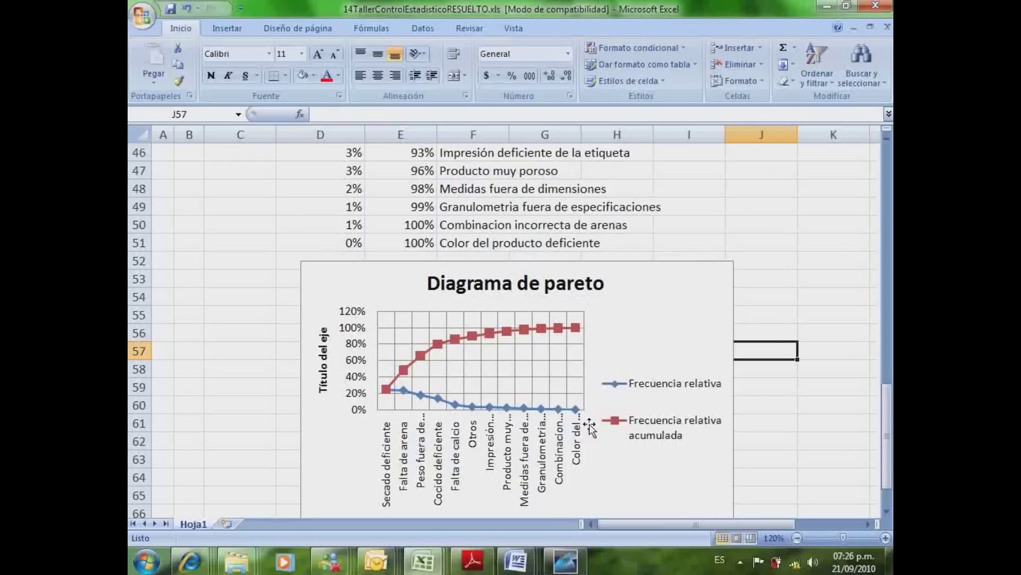
# Change the vertical axis title to 'Frecuencias'
pyautogui.rightClick(536, 463)
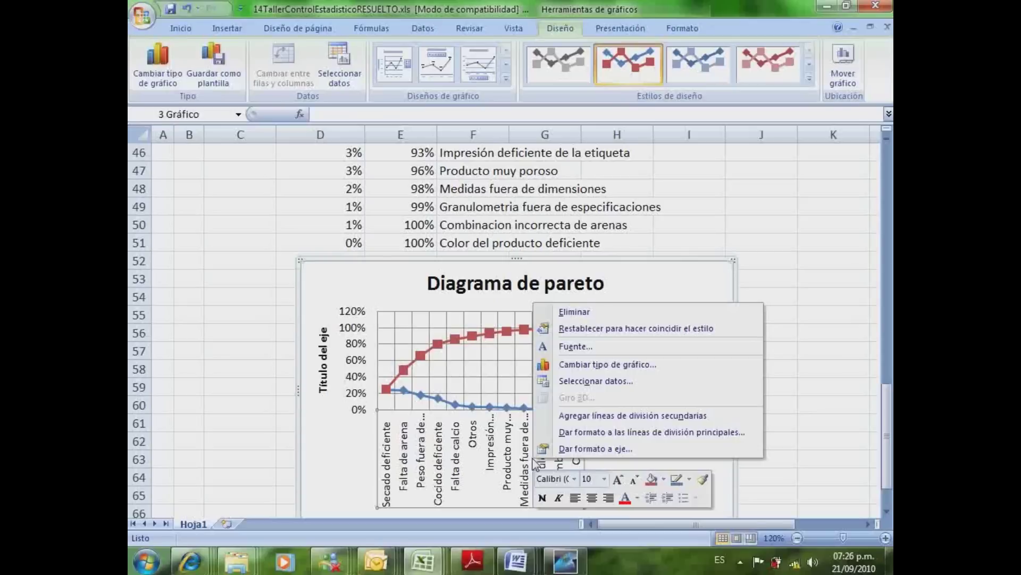
pyautogui.click(327, 356)
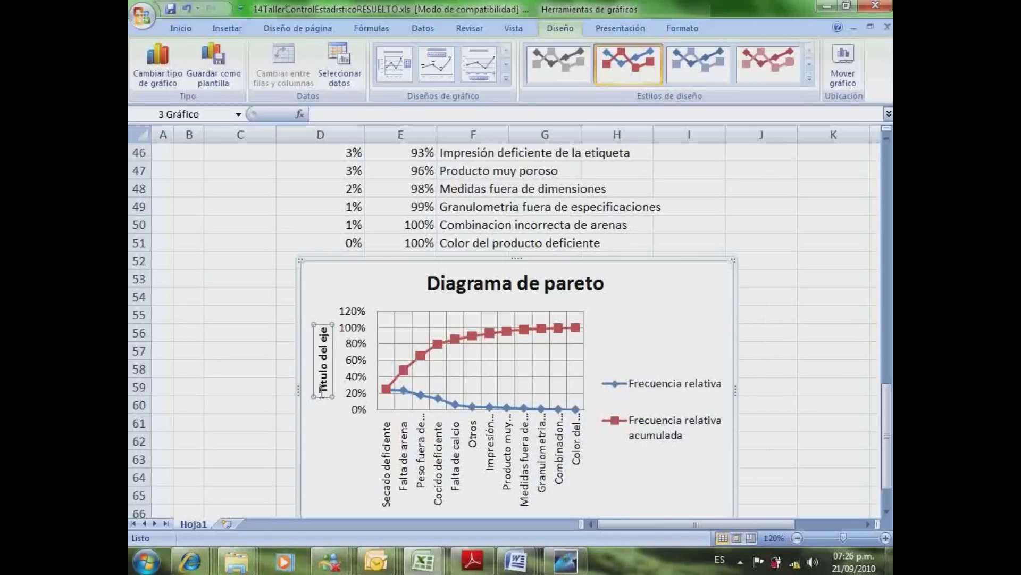
pyautogui.moveTo(323, 368); pyautogui.dragTo(324, 334)
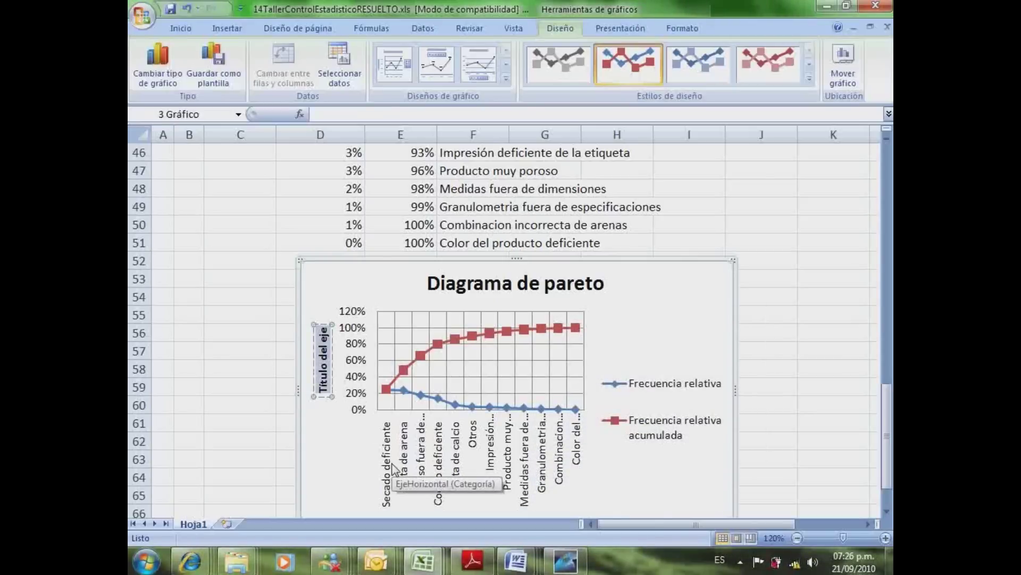
pyautogui.write('Frecuencias')
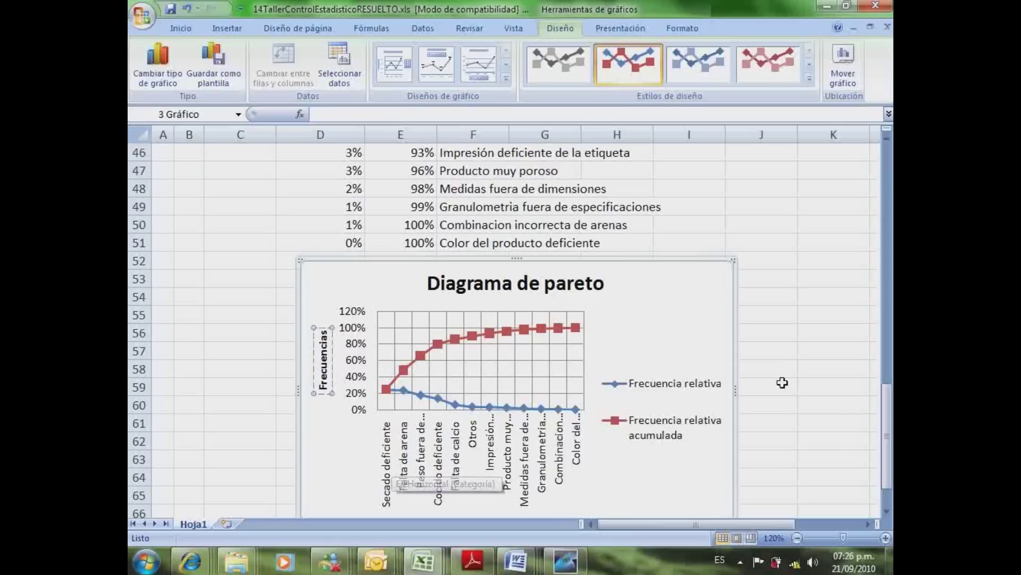
pyautogui.click(782, 383)
pyautogui.moveTo(886, 394); pyautogui.dragTo(887, 410)
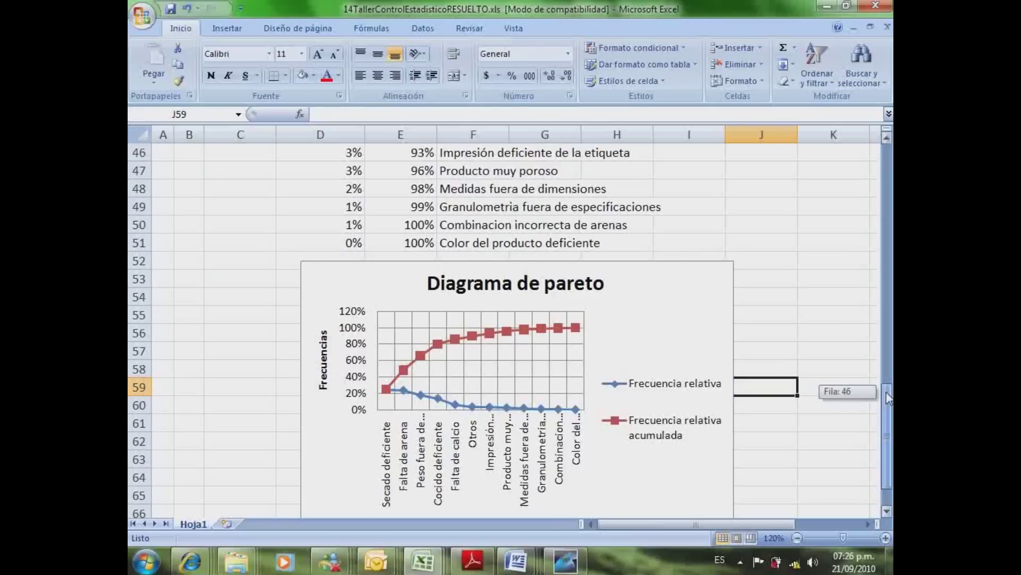
pyautogui.rightClick(445, 297)
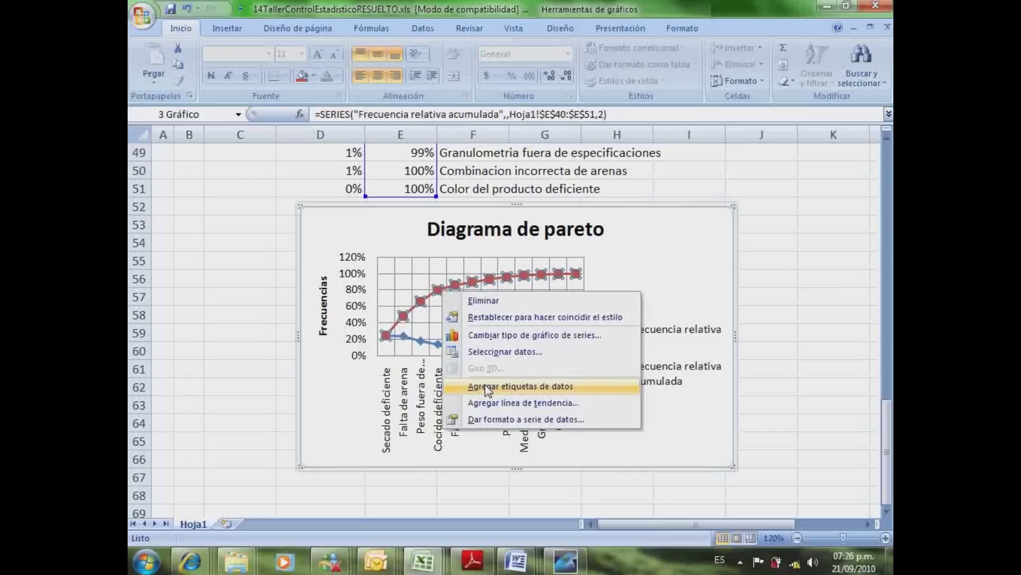
# Add bold percentage data labels to the cumulative line and widen the chart
pyautogui.click(485, 387)
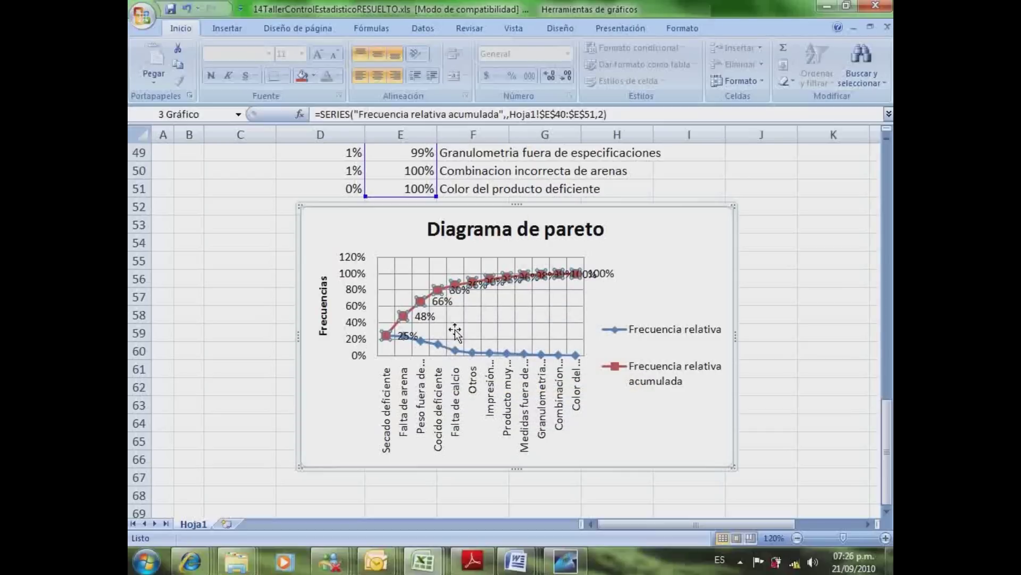
pyautogui.click(470, 299)
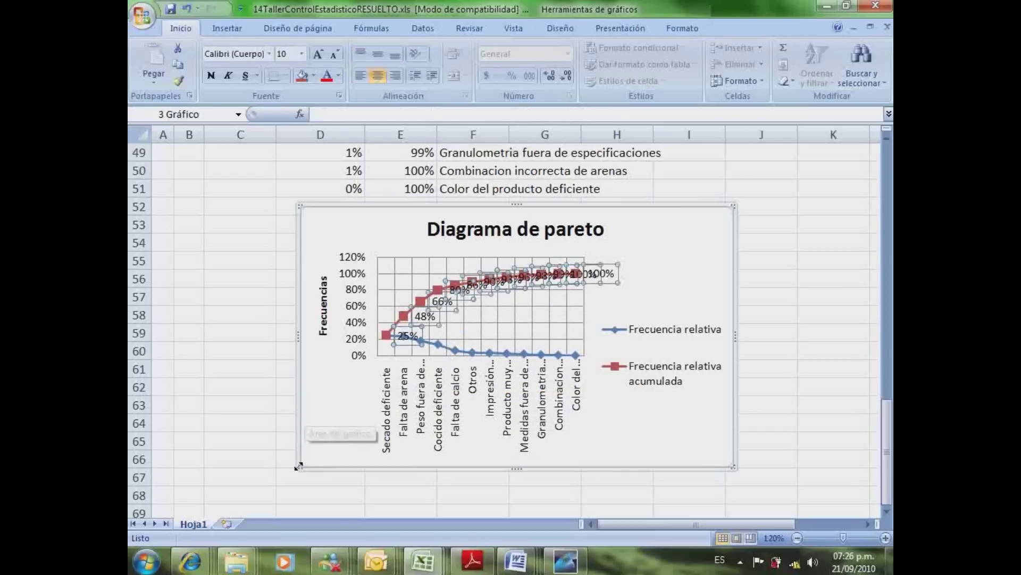
pyautogui.moveTo(298, 467); pyautogui.dragTo(188, 477)
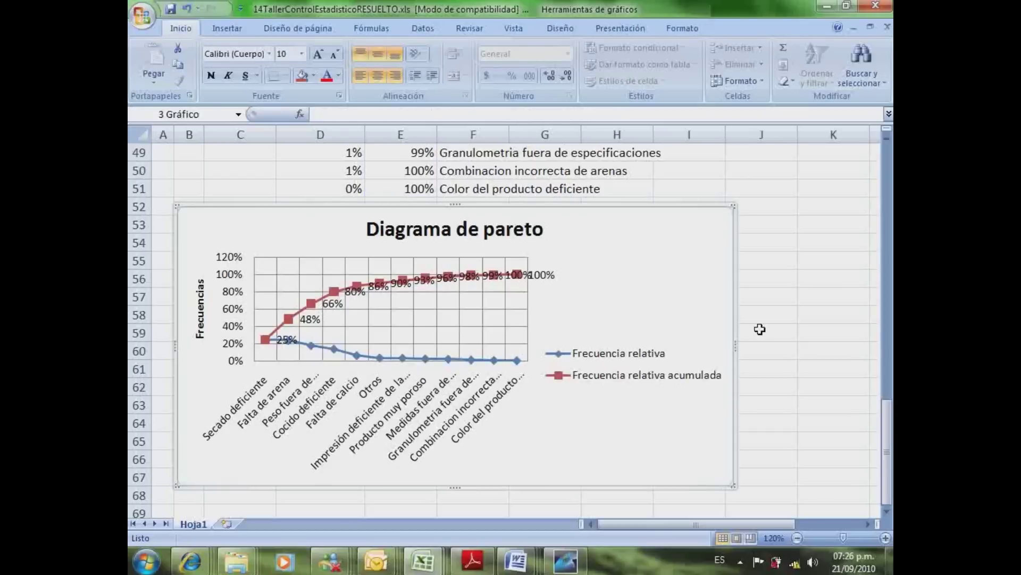
pyautogui.moveTo(734, 349); pyautogui.dragTo(836, 349)
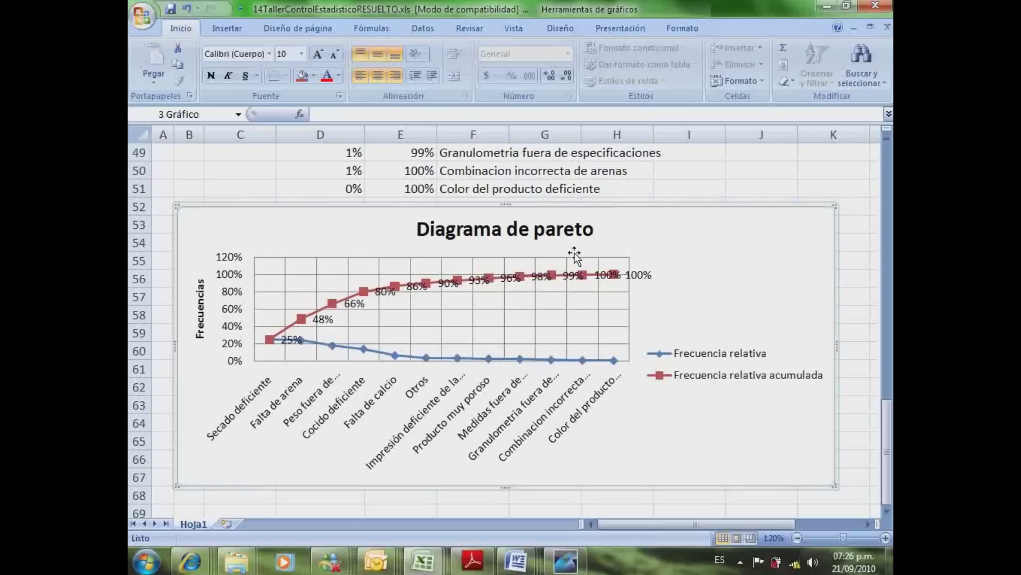
pyautogui.click(414, 289)
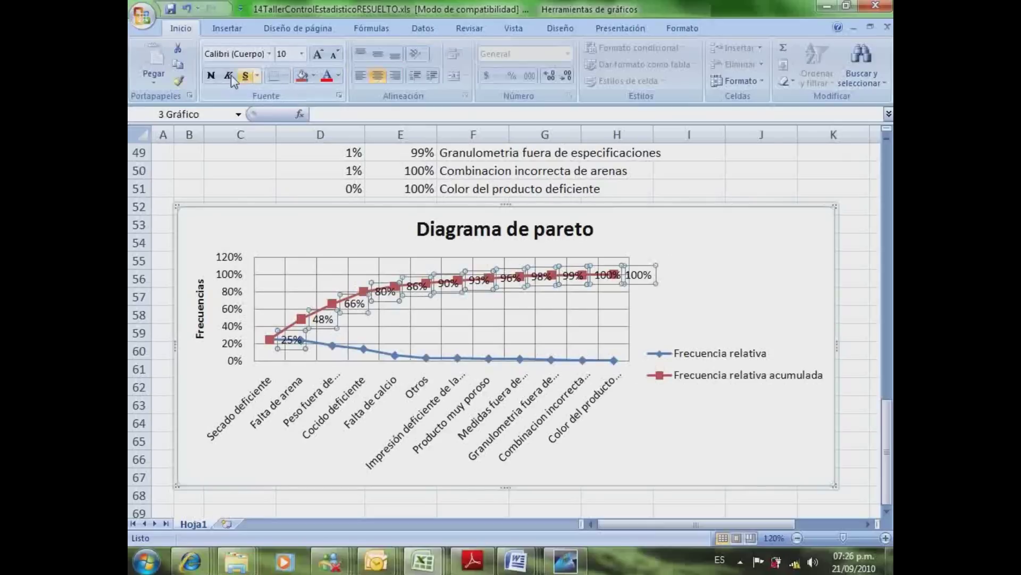
pyautogui.click(211, 75)
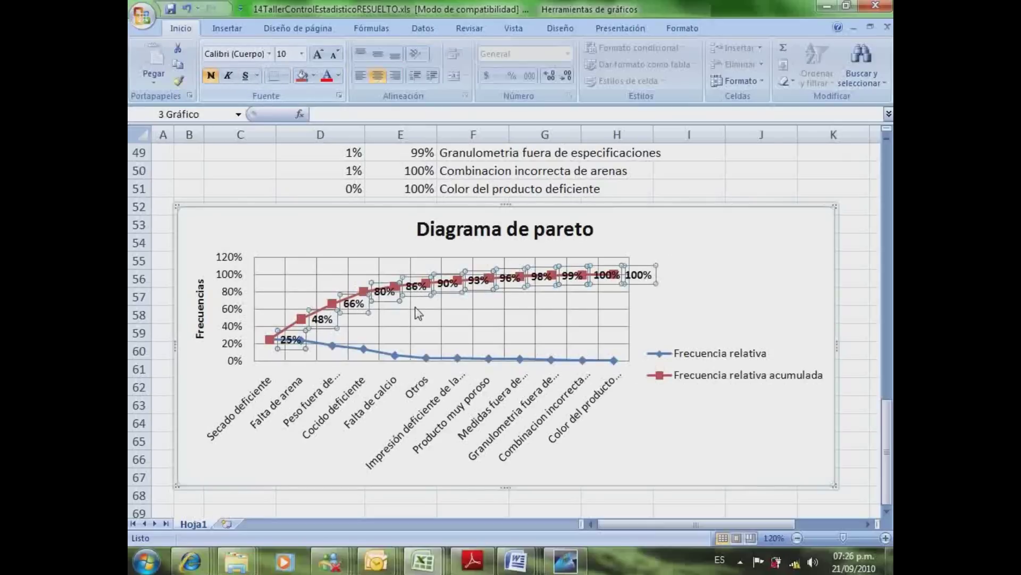
# Make the chart taller so the full failure category names fit on the axis
pyautogui.click(313, 184)
pyautogui.click(377, 288)
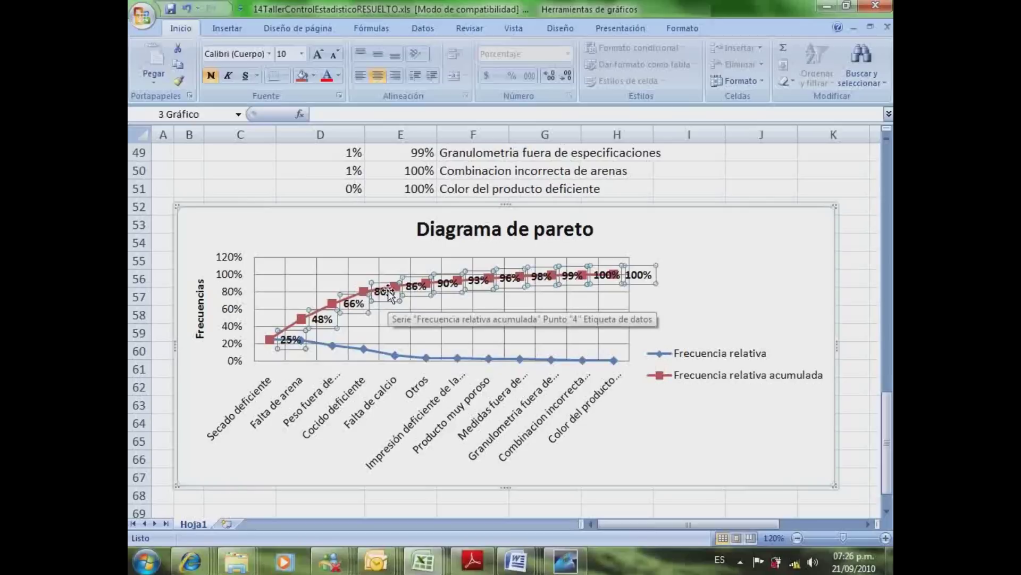
pyautogui.click(353, 397)
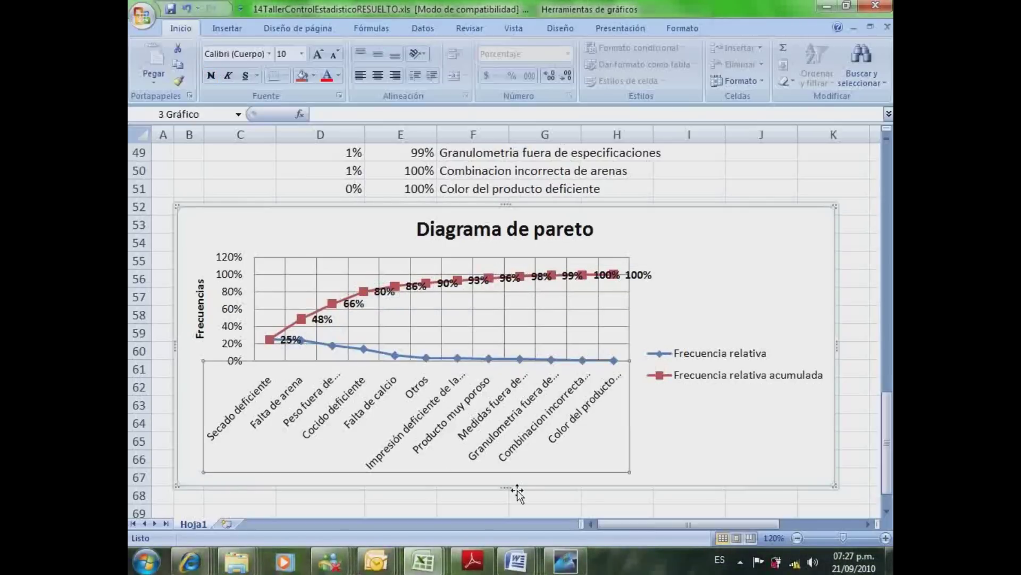
pyautogui.moveTo(507, 488); pyautogui.dragTo(508, 530)
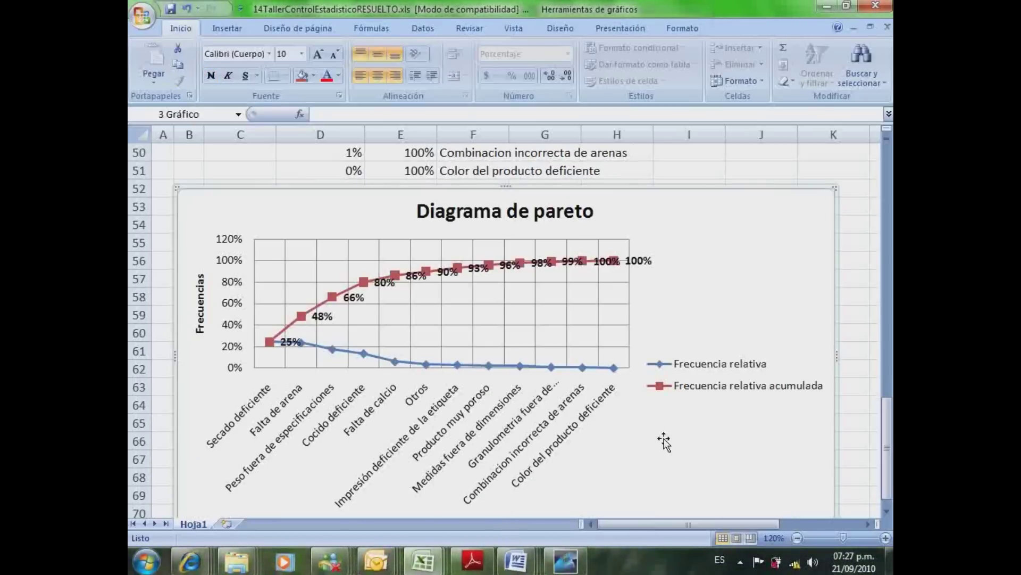